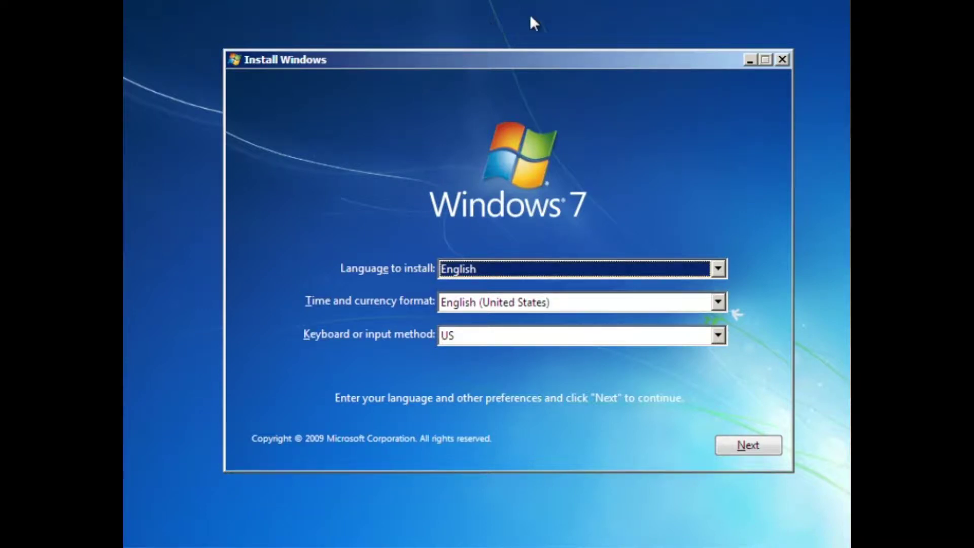
- Accept the English language settings, start the Windows 7 installation, and bring up the host file browser
mouse_move(550, 61)
left_mouse_down()
mouse_move(547, 89)
mouse_move(572, 93)
mouse_move(562, 33)
mouse_move(568, 52)
mouse_move(547, 38)
mouse_move(533, 56)
left_mouse_up()
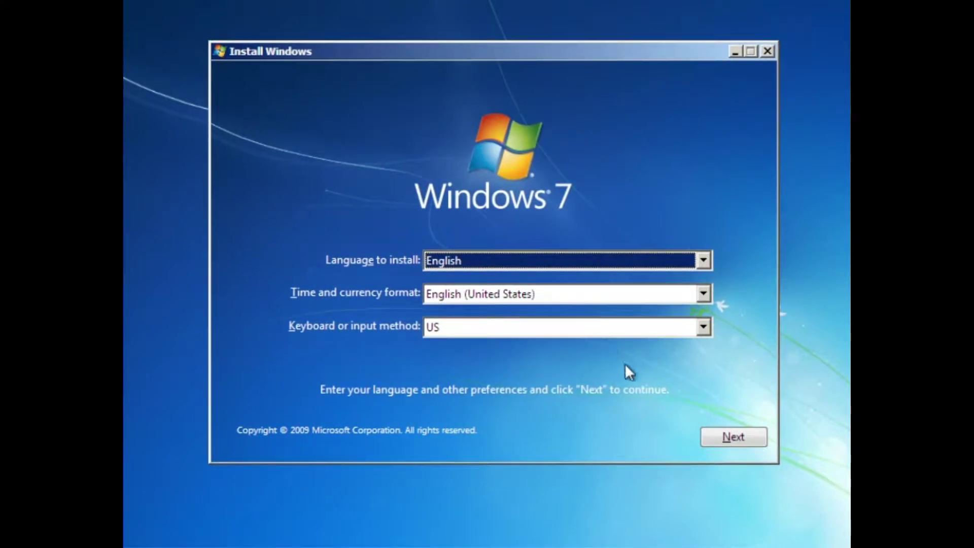
left_click(716, 441)
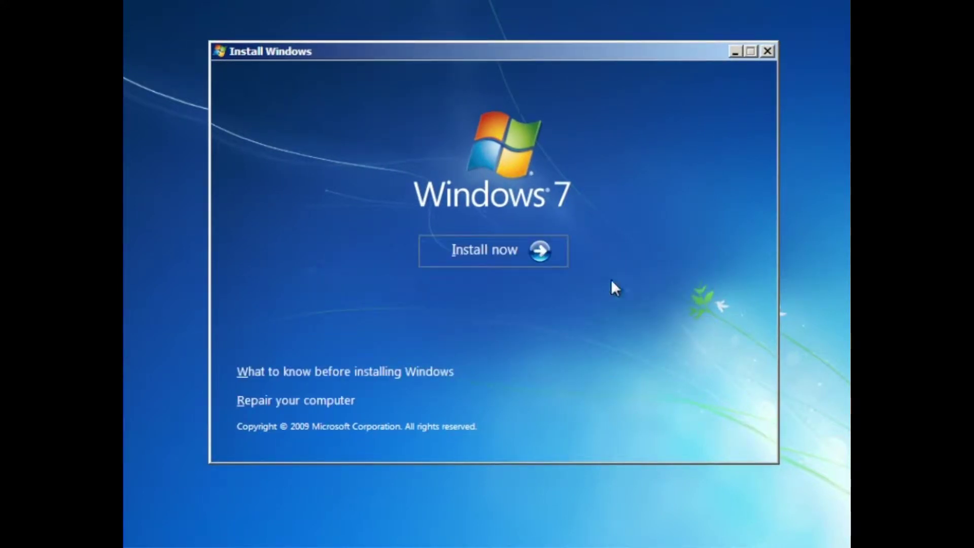
left_click(518, 251)
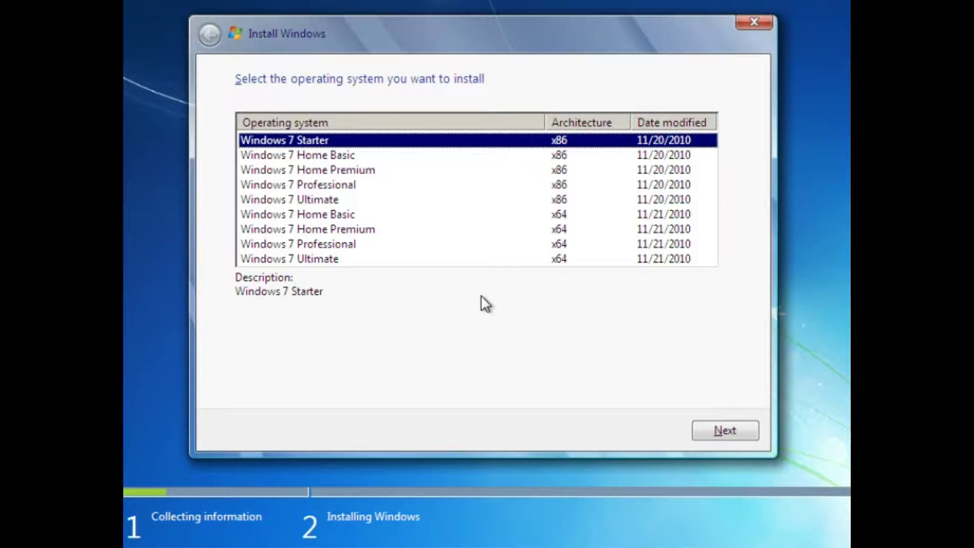
key("super+e")
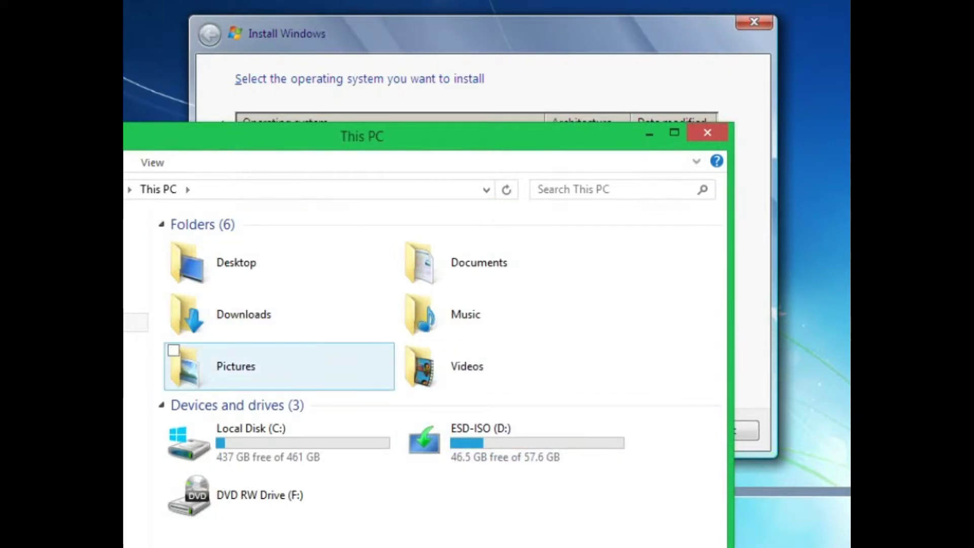
double_click(221, 263)
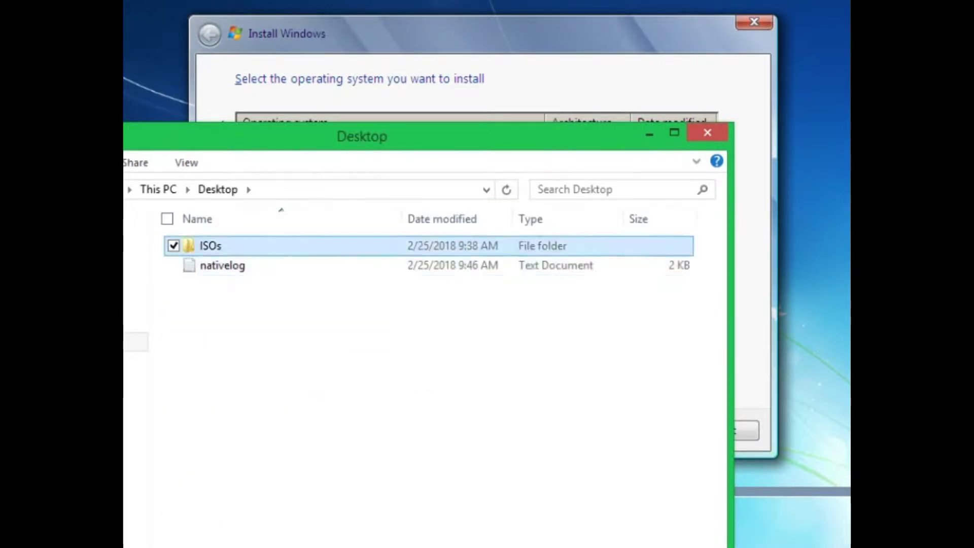
double_click(210, 245)
left_click(259, 285)
left_click(289, 245)
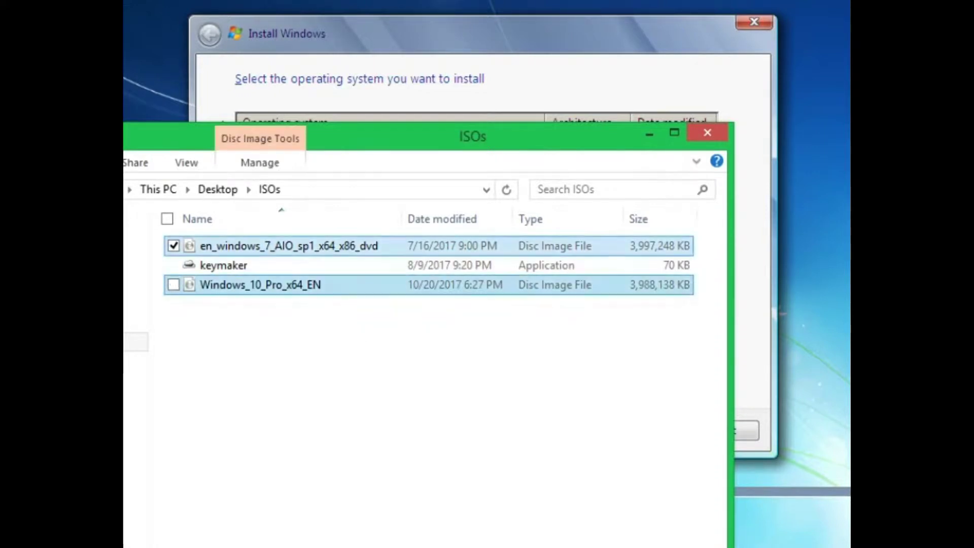
left_click(259, 285)
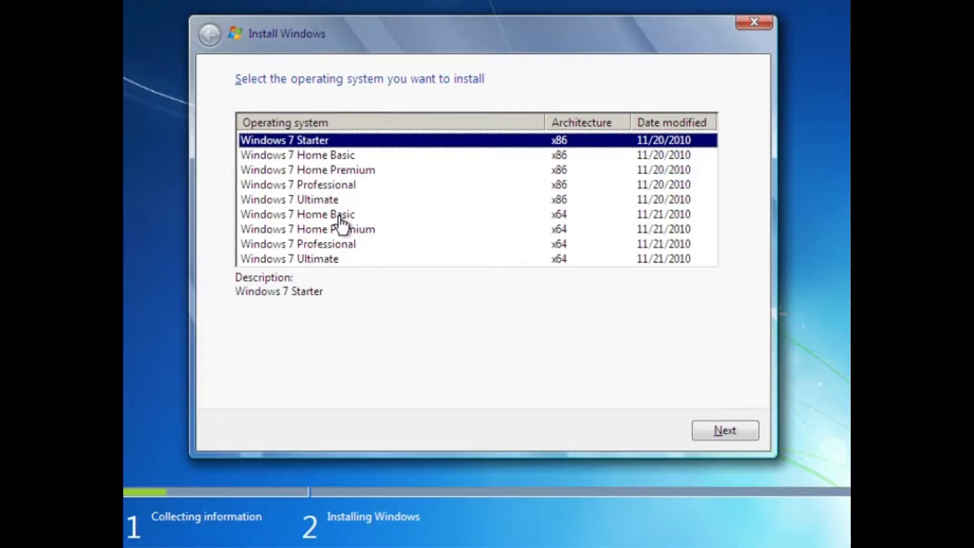
- Choose the Windows 7 Professional x64 edition and accept the license terms
left_click(558, 246)
left_click(750, 428)
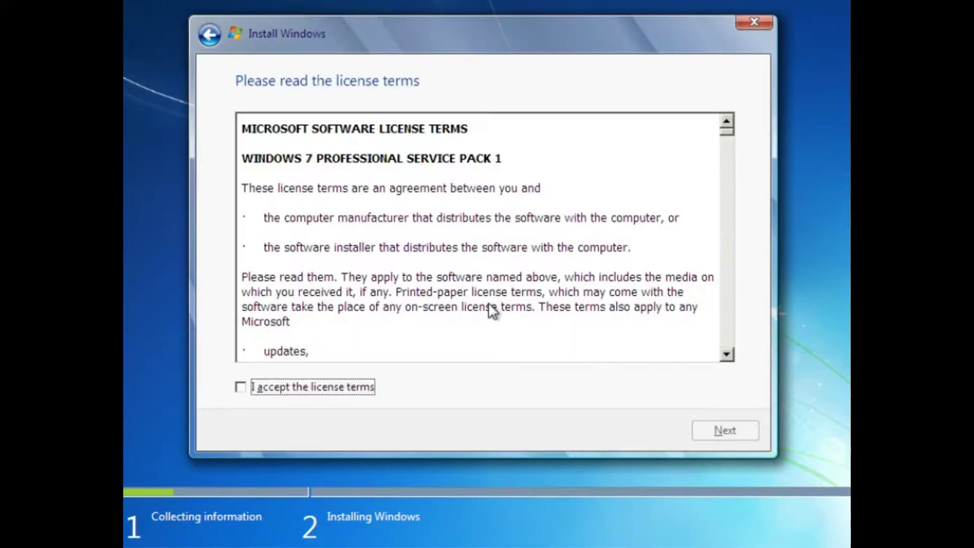
left_click(319, 389)
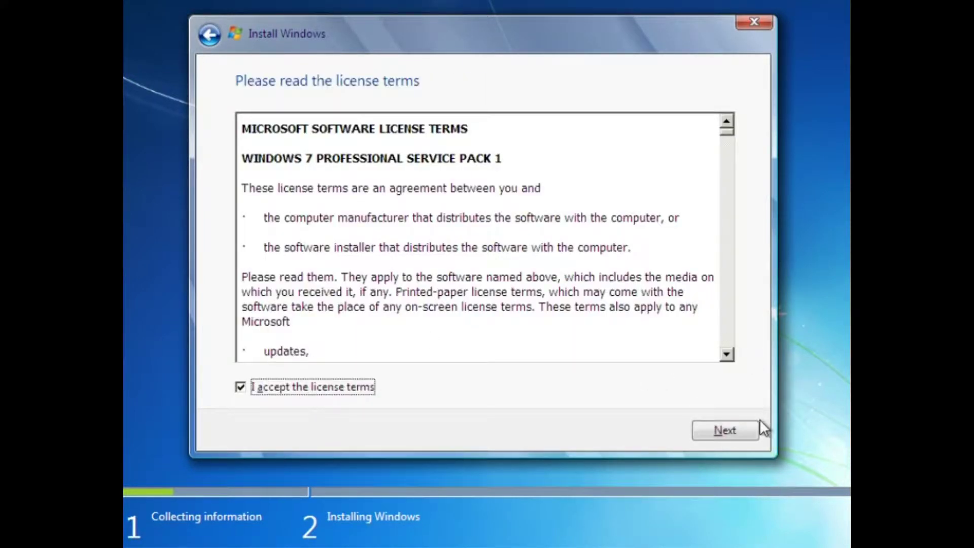
left_click(737, 428)
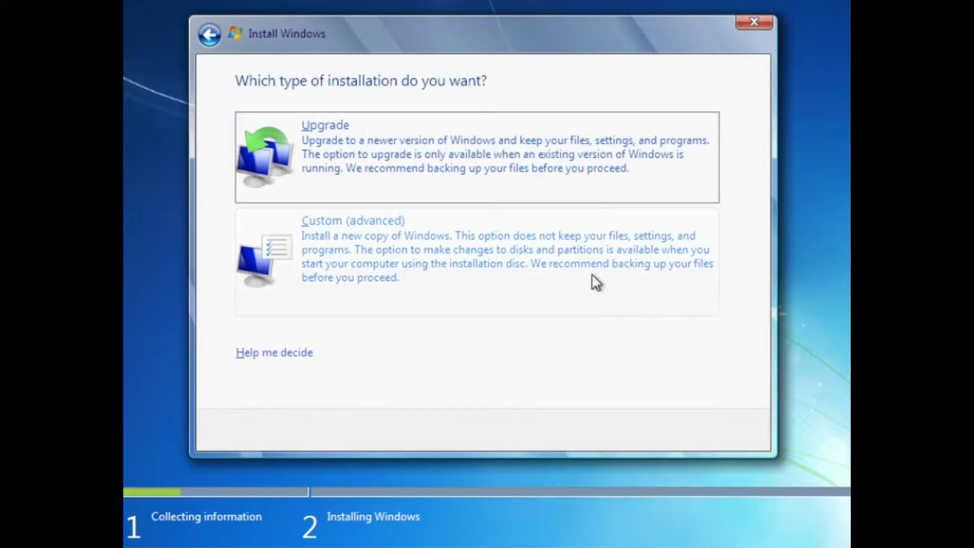
- Pick a Custom install and create a full-size new partition on Disk 0
left_click(592, 276)
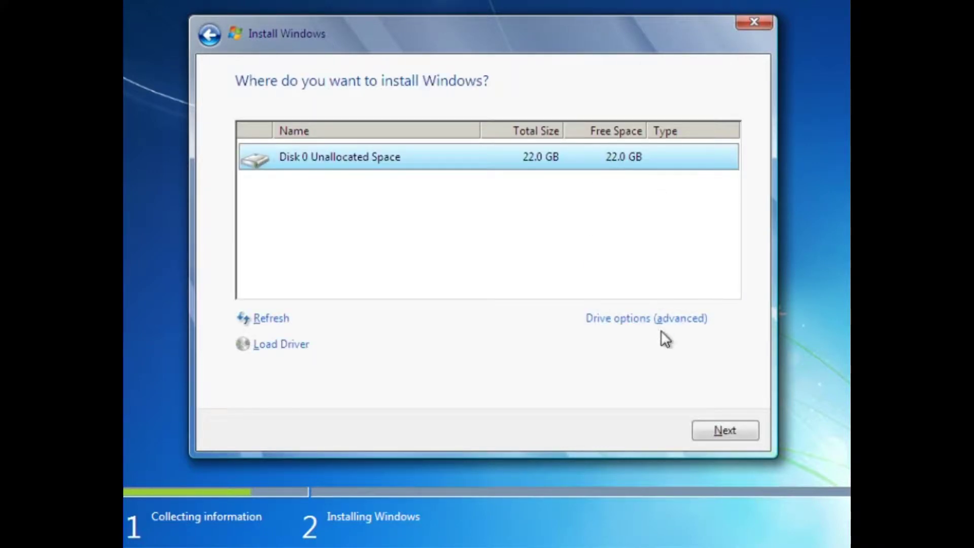
left_click(647, 320)
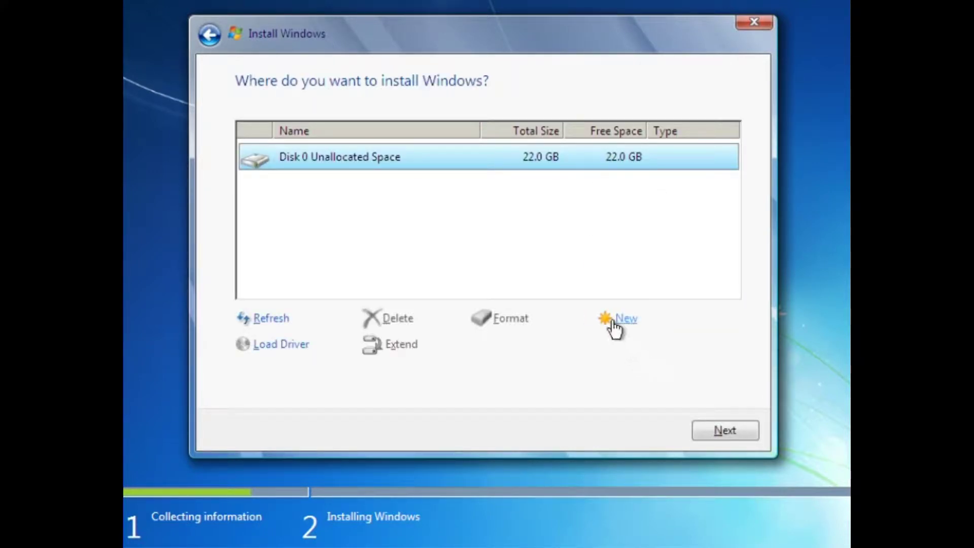
left_click(628, 322)
left_click(653, 344)
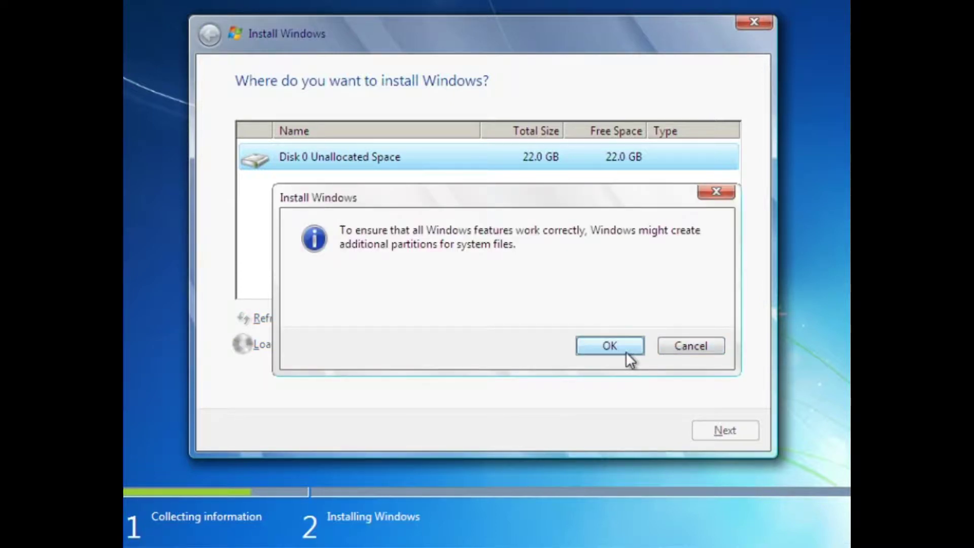
left_click(624, 346)
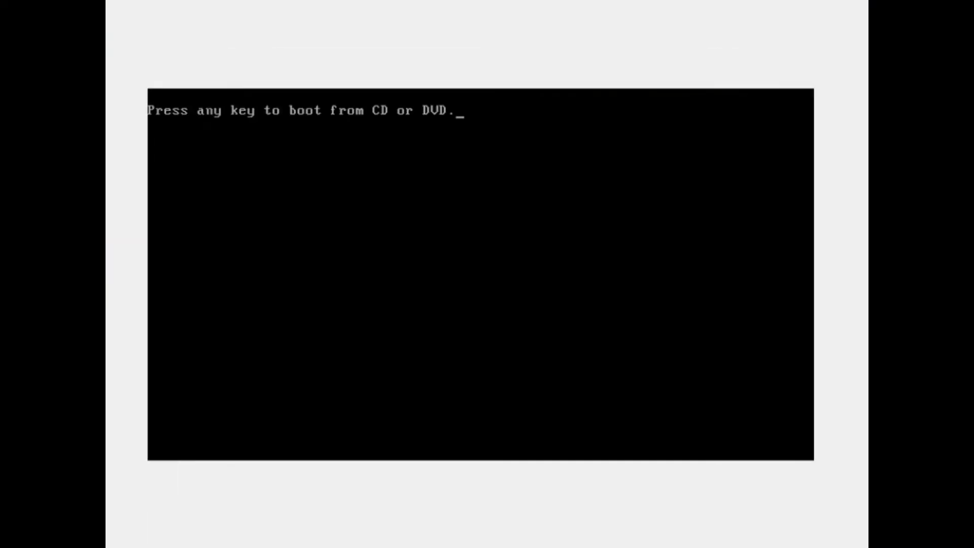
- Power off the VM with Ctrl+Q after the 64-bit CPU incompatibility error
key("Return")
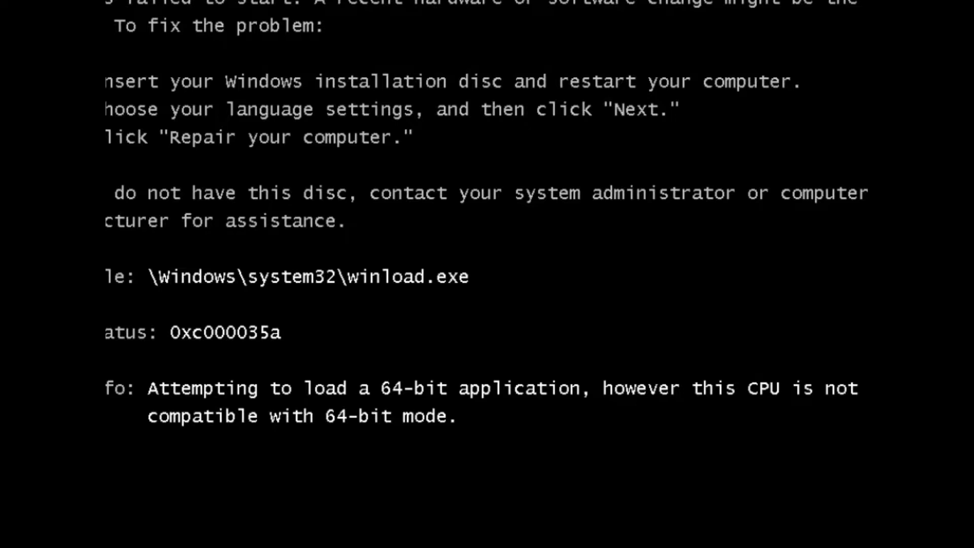
key("ctrl+q")
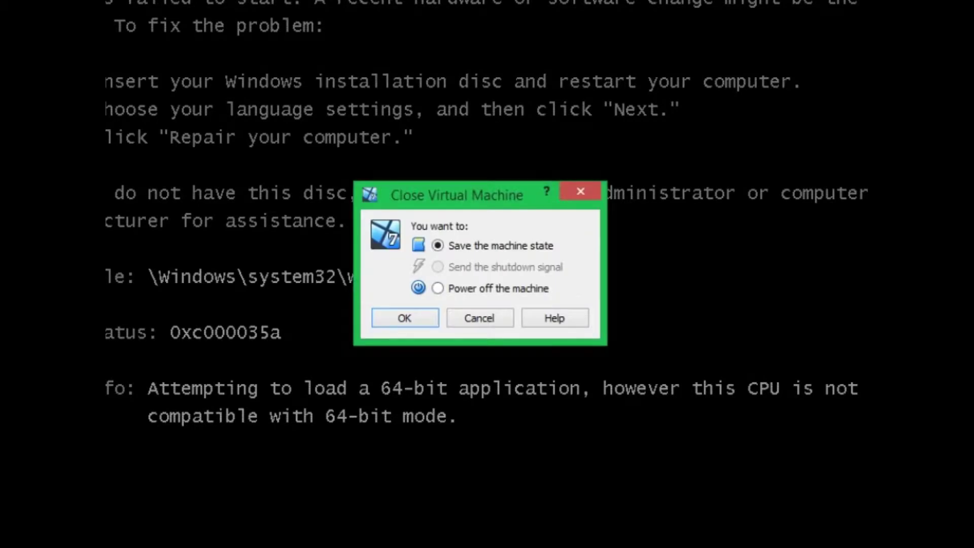
key("Down")
key("Return")
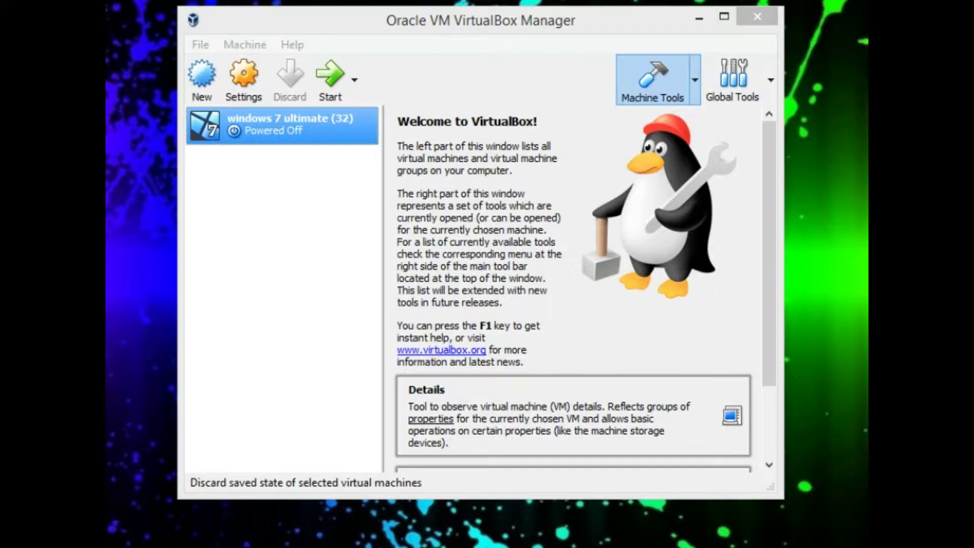
- Change the machine's General version to Windows 7 (64-bit), save, and start it
left_click(244, 78)
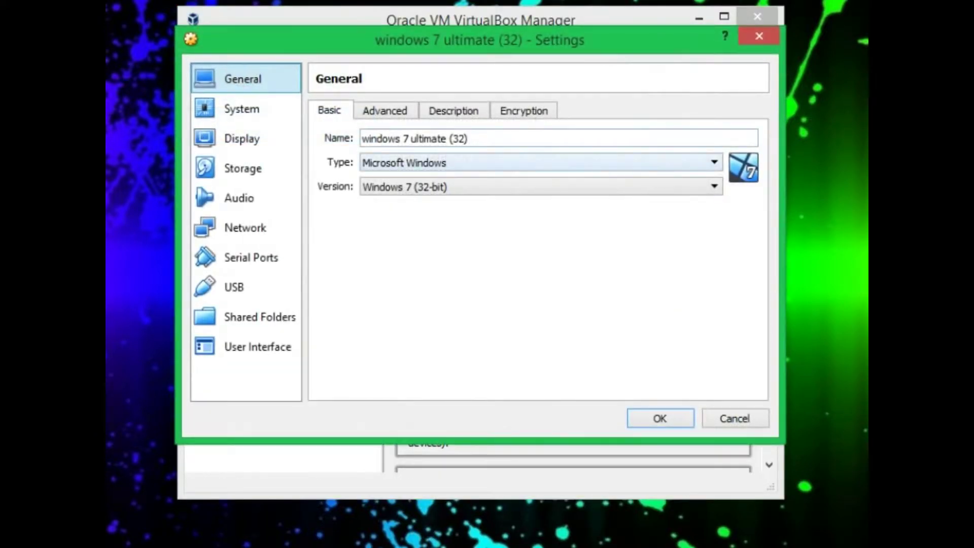
left_click(541, 187)
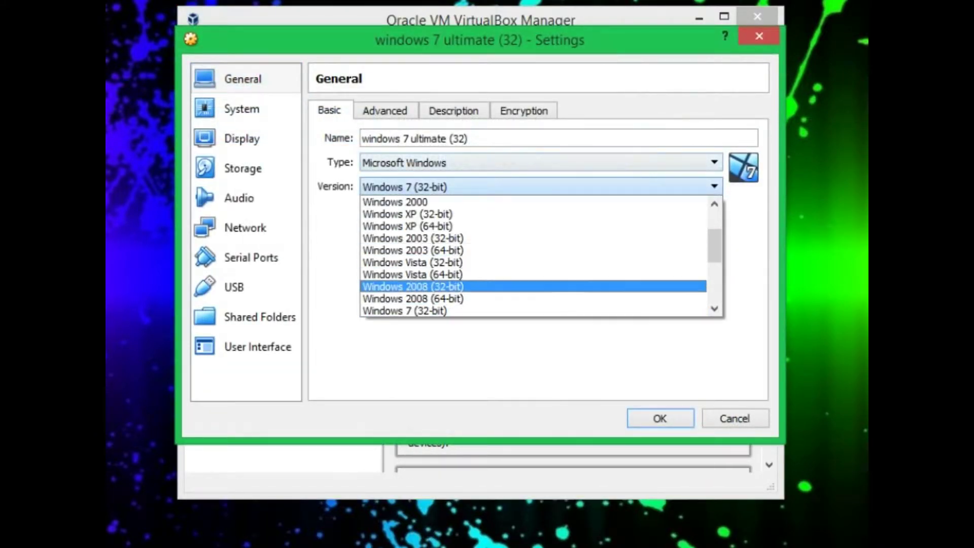
scroll(411, 289, "down", 1)
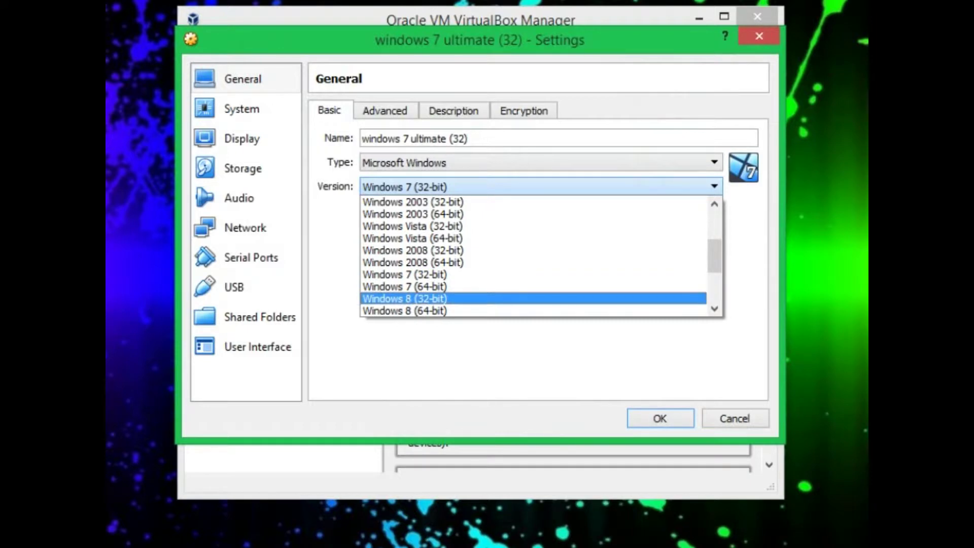
left_click(411, 287)
key("Return")
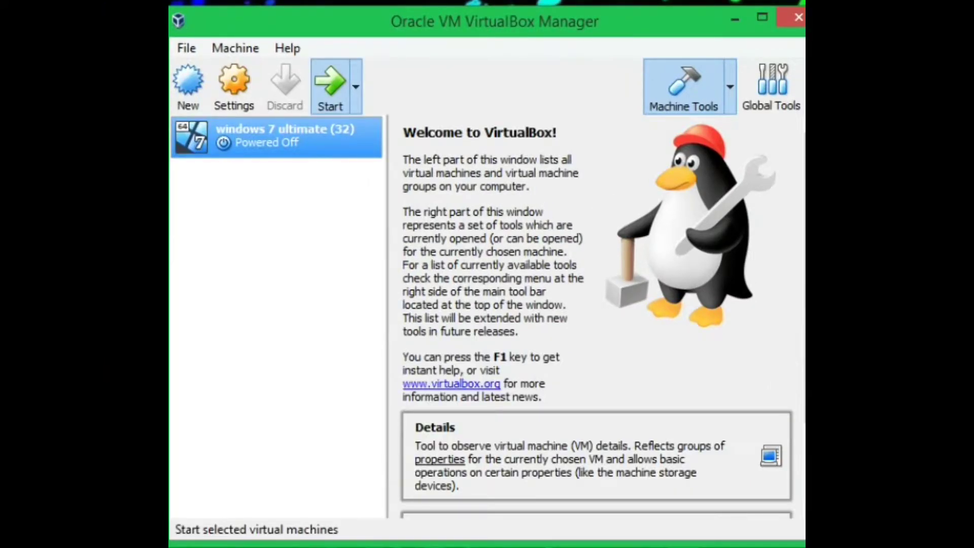
left_click(330, 86)
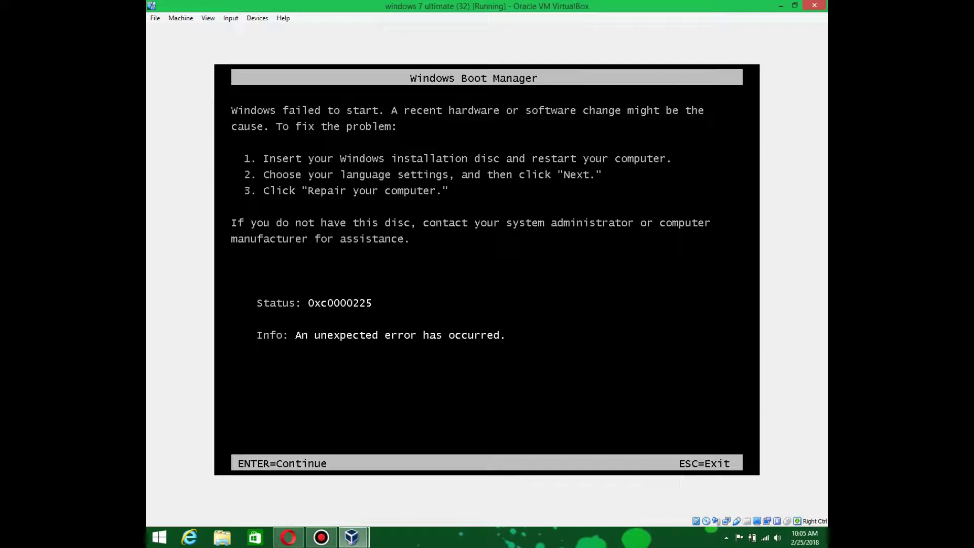
- Power off the VM showing error 0xc0000225 and start it again
left_click(815, 5)
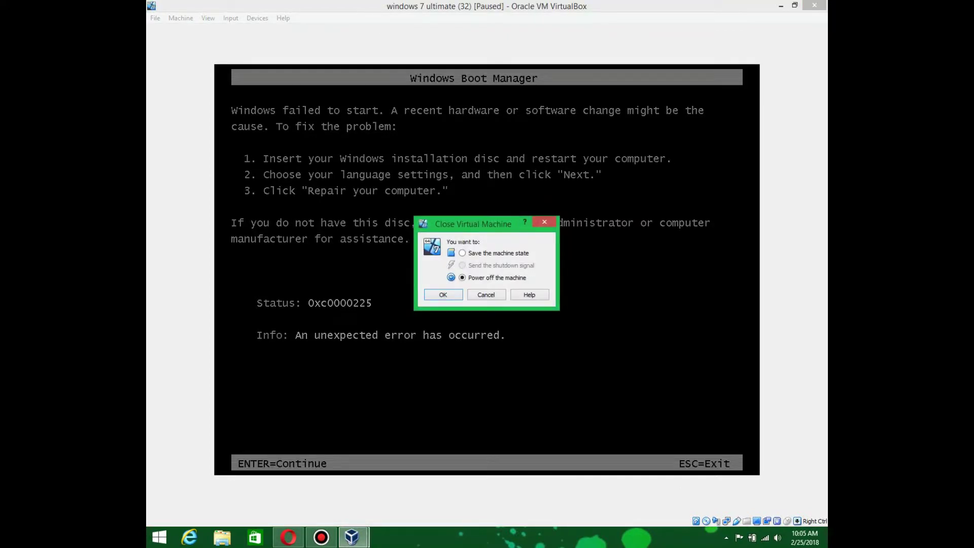
key("Return")
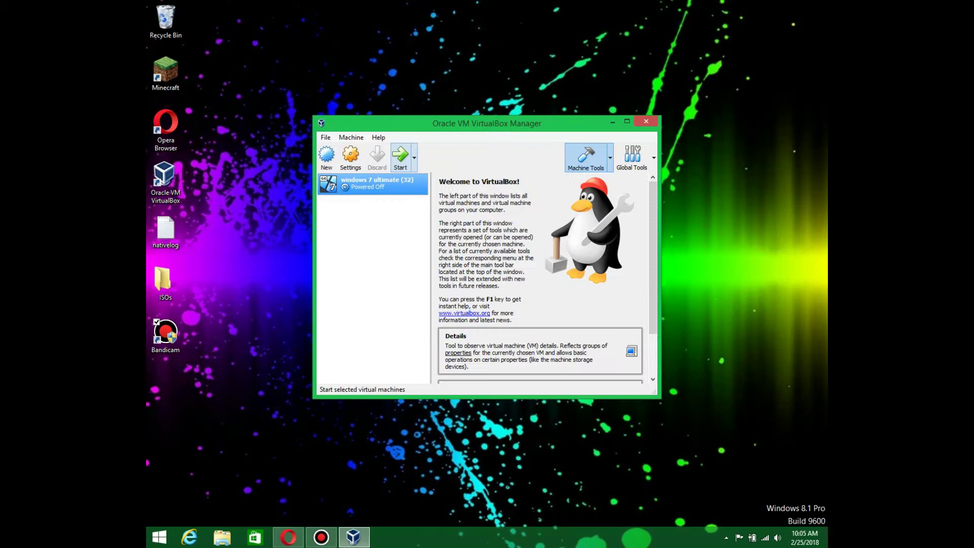
left_click(399, 158)
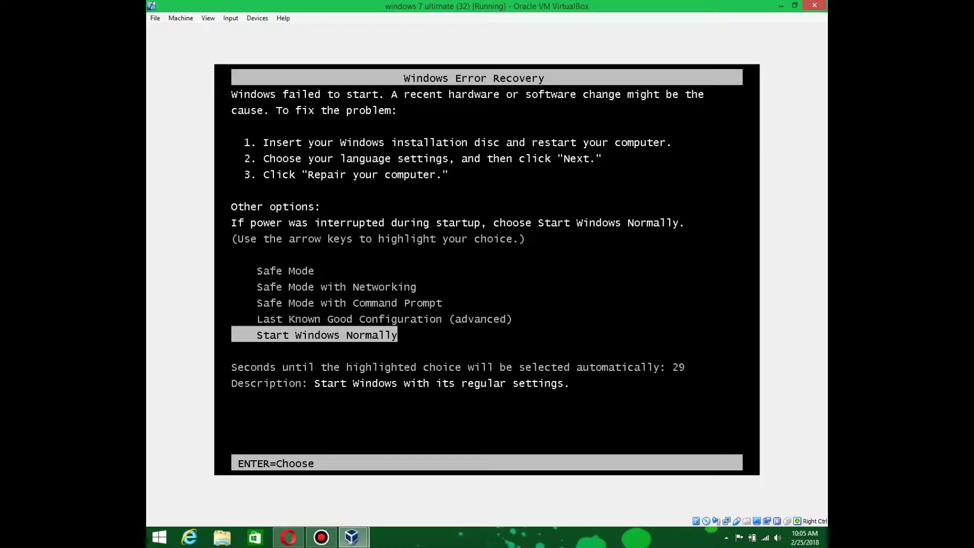
- Choose Start Windows Normally, then power the VM off again when the error recurs
key("Return")
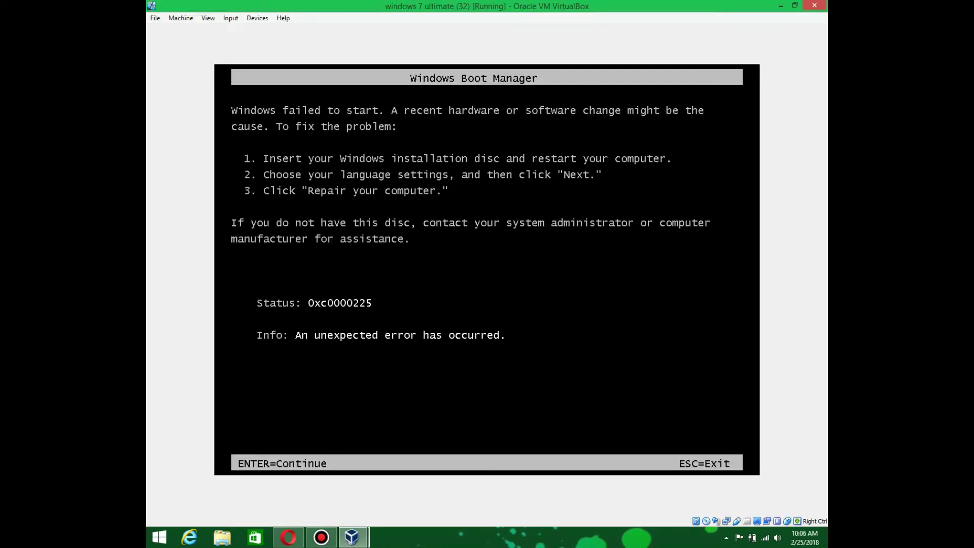
key("Control_R+q")
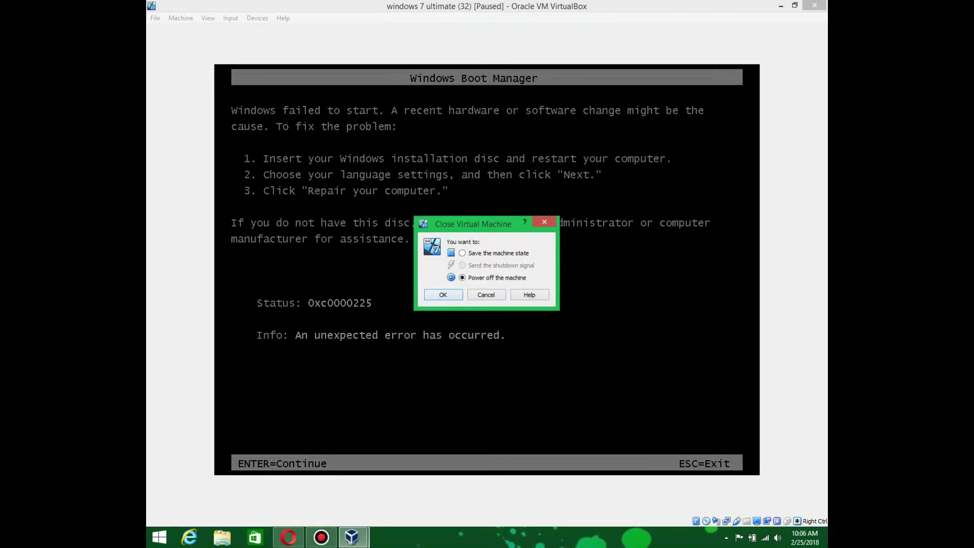
key("Return")
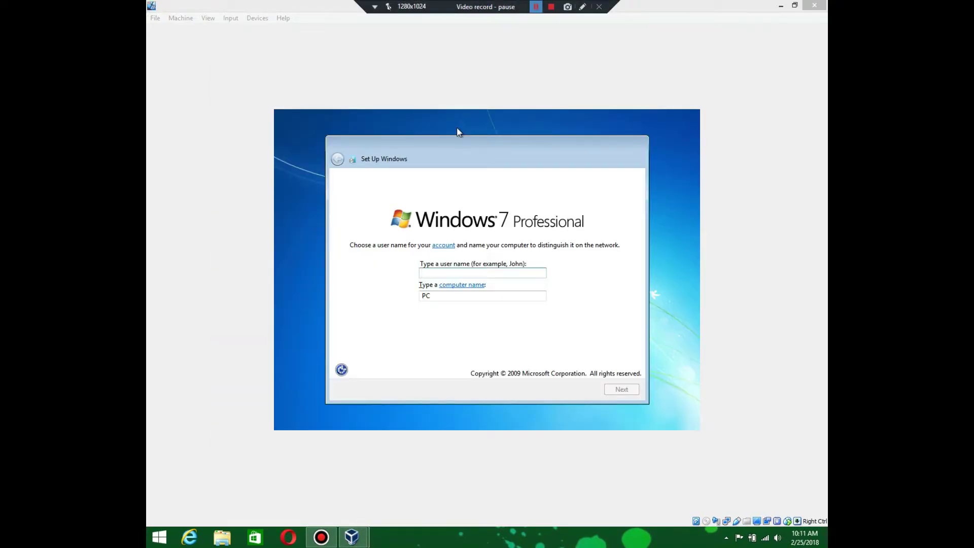
- Enter the user name Testing, with computer name Testing-PC
key("shift+F12")
left_click(458, 132)
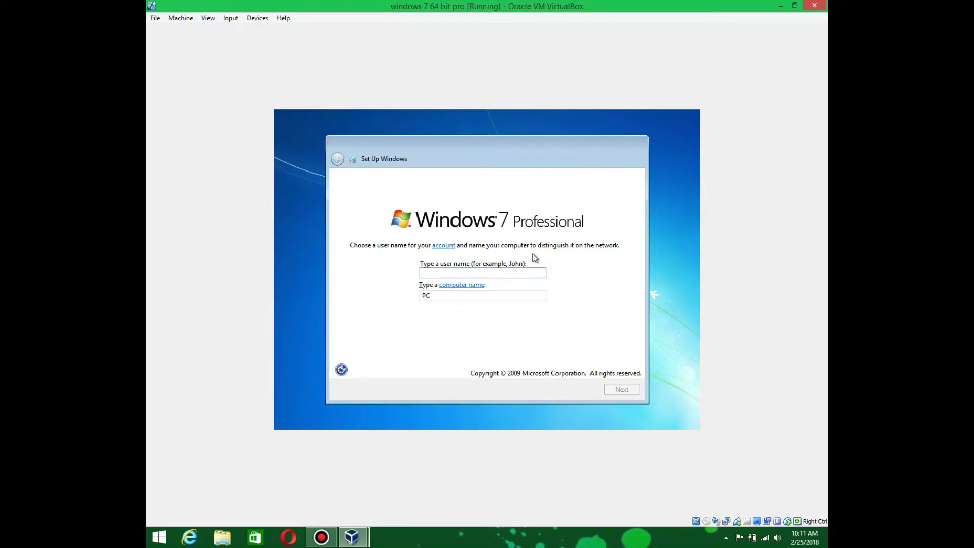
left_click(516, 274)
type("T")
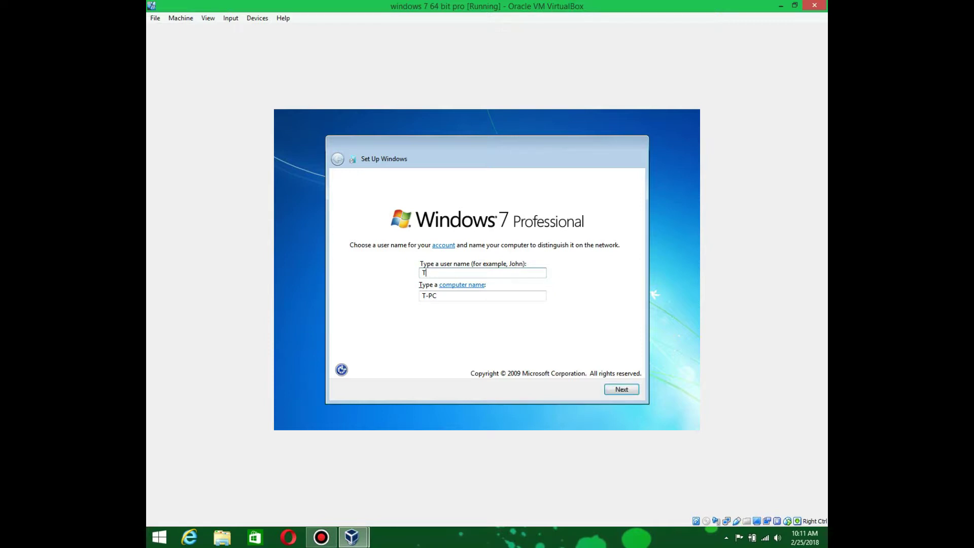
type("esting")
key("Return")
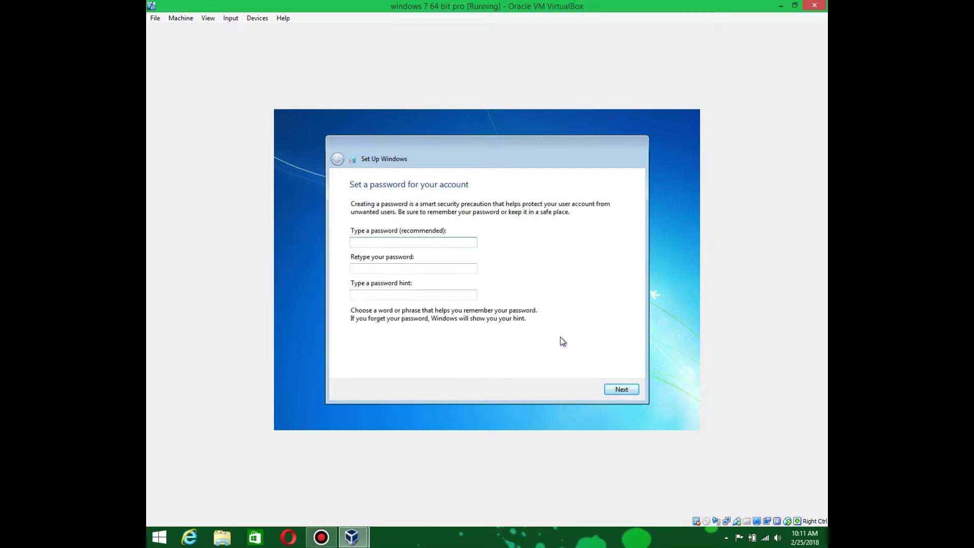
- Skip the password and product key, disable auto-activation, defer updates, and accept time/date
left_click(622, 391)
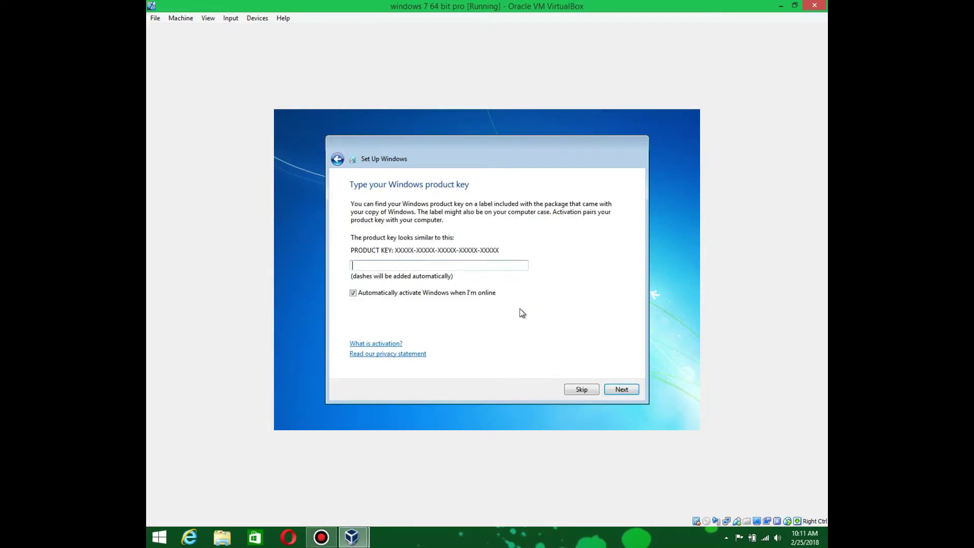
left_click(461, 294)
left_click(579, 389)
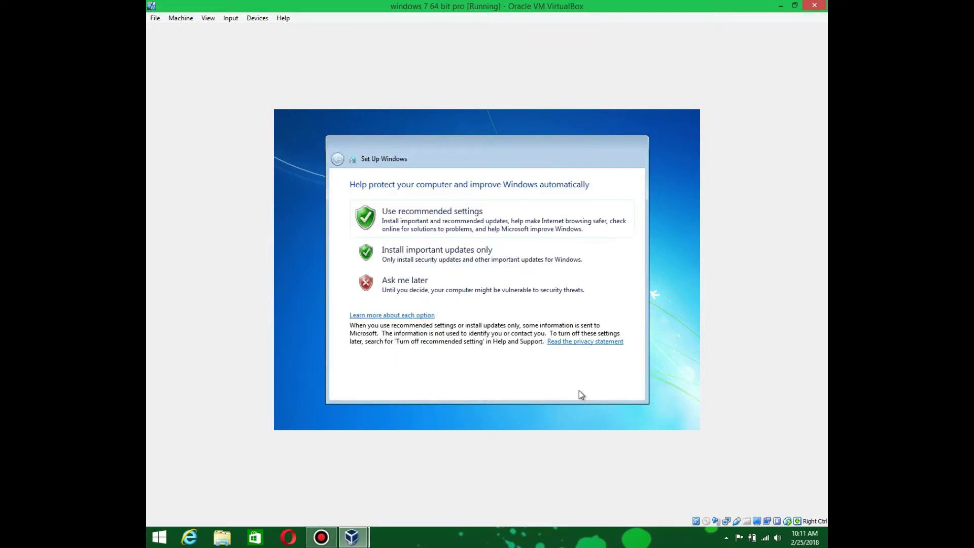
left_click(517, 291)
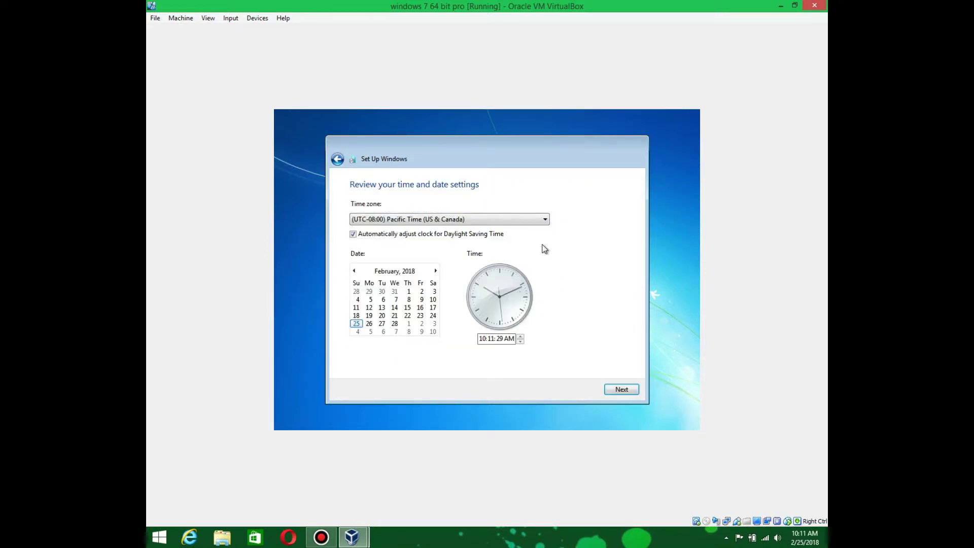
left_click(613, 390)
- Pick a network location and wait for the Windows 7 desktop to load
left_click(554, 339)
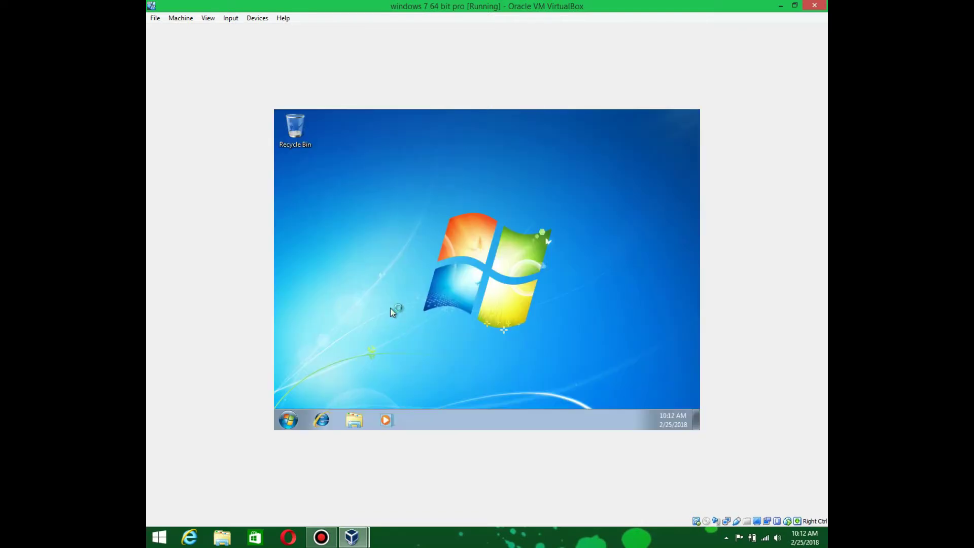
mouse_move(397, 252)
left_mouse_down()
mouse_move(609, 388)
mouse_move(426, 330)
left_mouse_up()
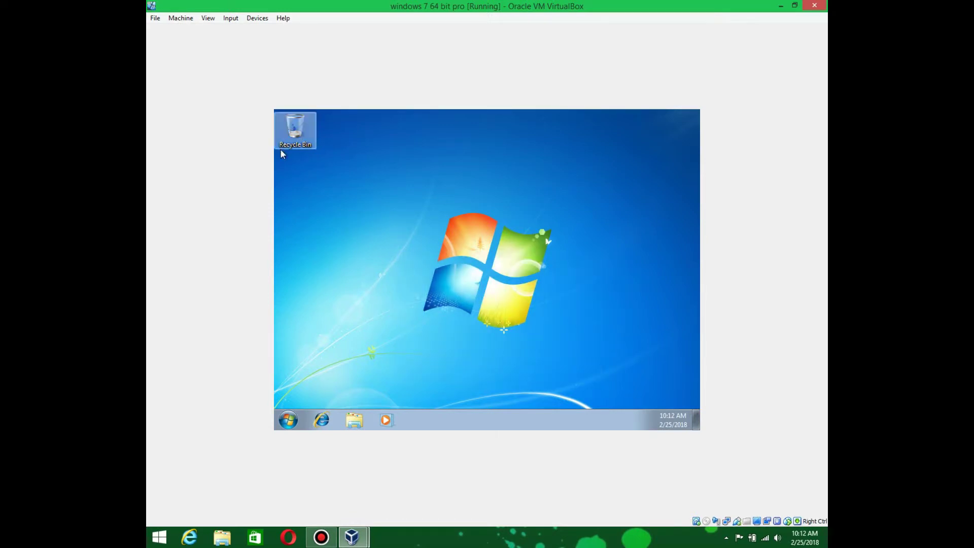
double_click(296, 135)
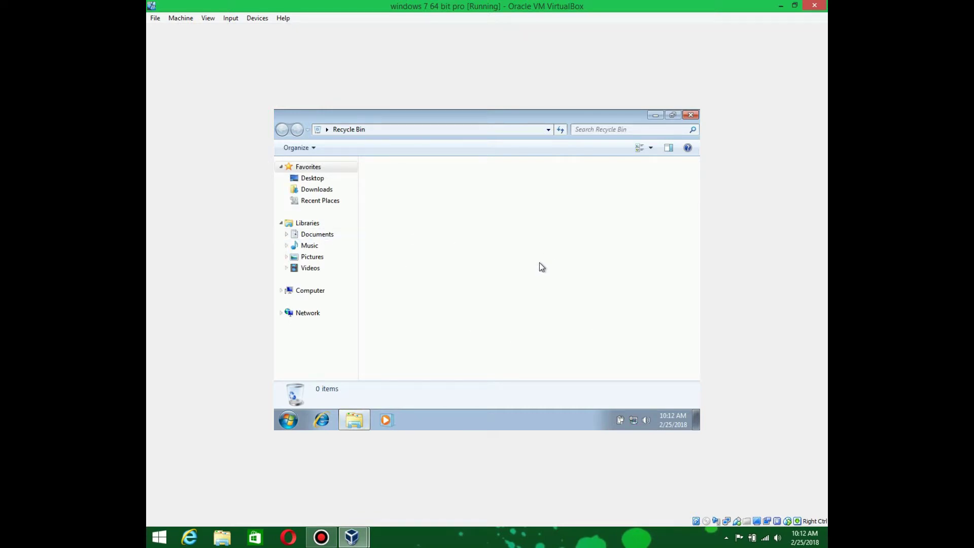
left_click(340, 296)
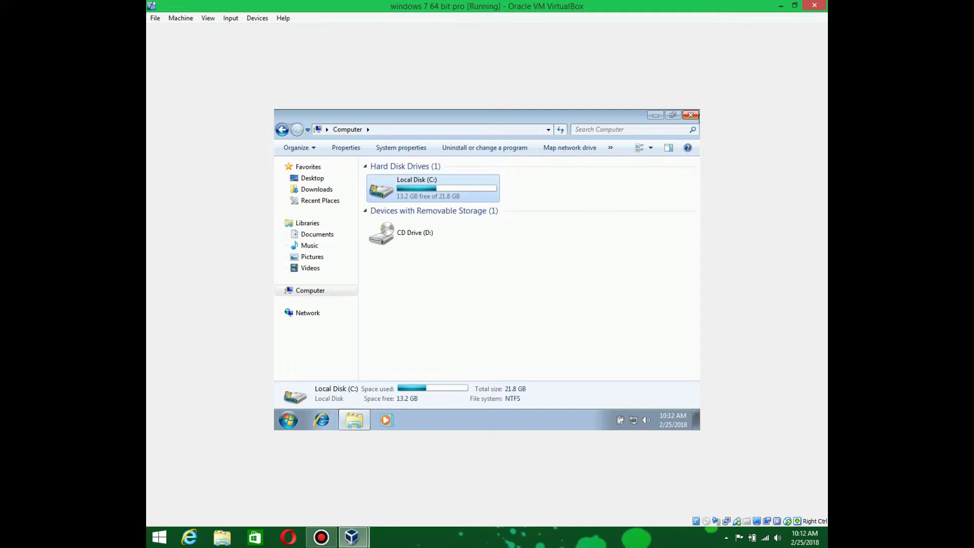
left_click(690, 116)
left_click_drag(657, 158, 433, 288)
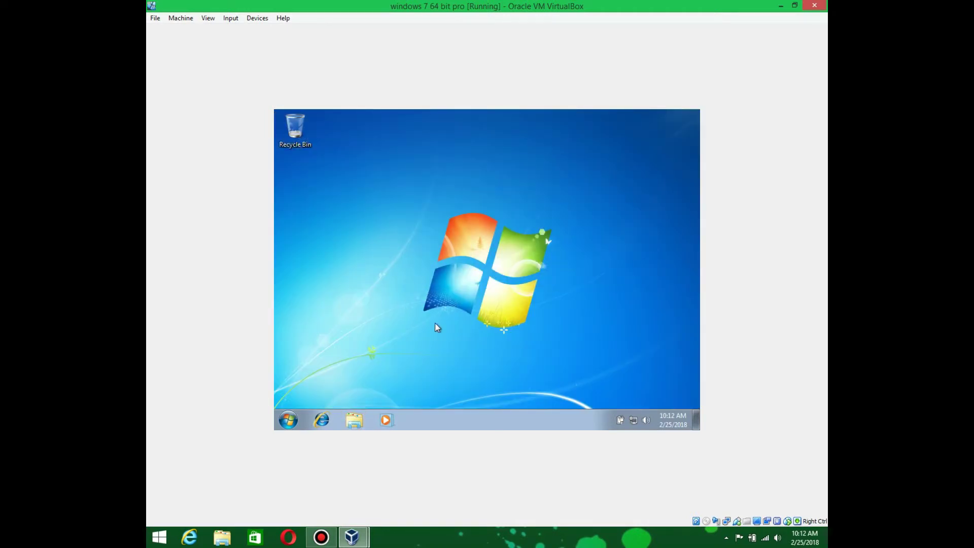
key("ctrl+Home")
key("Left")
key("Down")
key("Right")
key("Right")
key("Escape")
left_click_drag(484, 157, 649, 271)
key("alt+d")
- Insert the Guest Additions CD image from the VirtualBox Devices menu
key("Right")
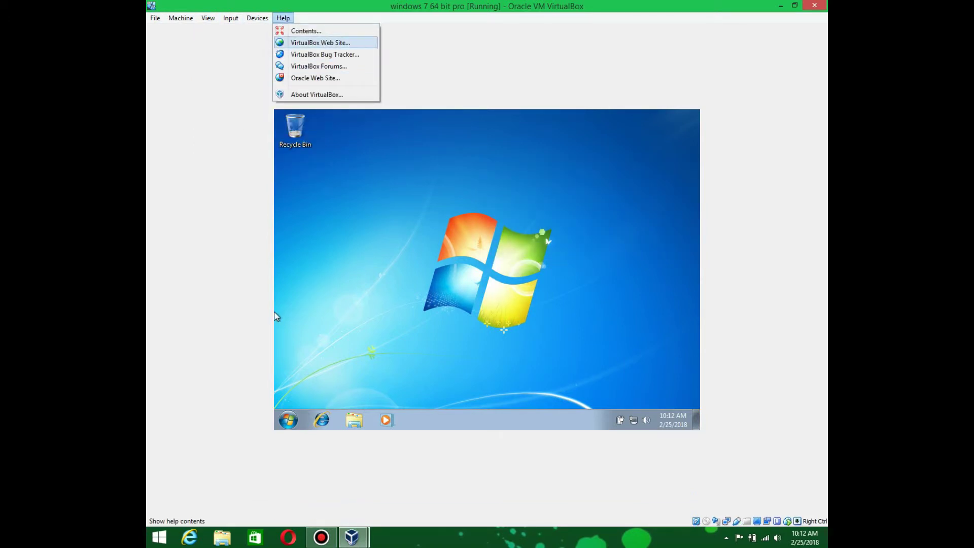
key("Left")
key("Down")
key("Down")
key("Down")
key("Down")
key("Down")
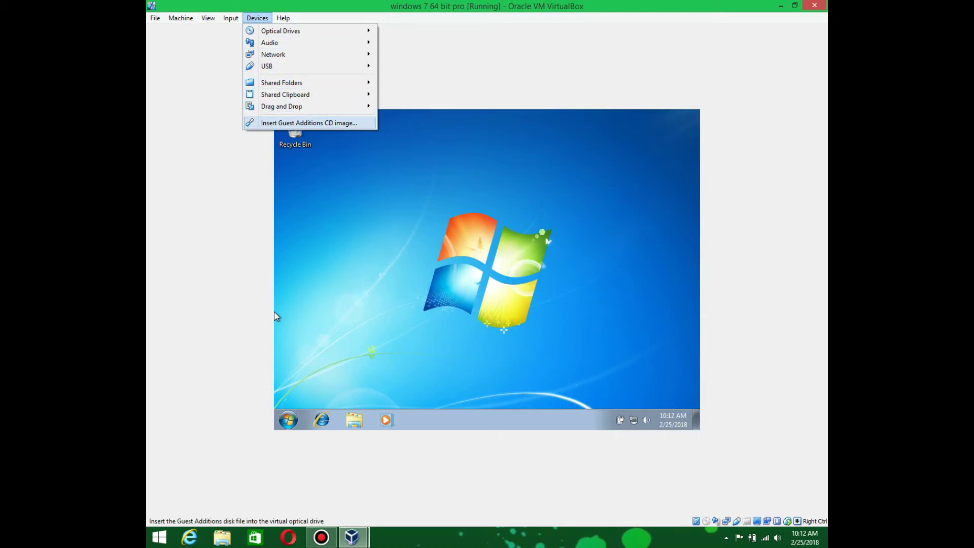
key("Return")
- Run the Guest Additions installer from CD Drive (D:) and approve the UAC prompt
double_click(293, 132)
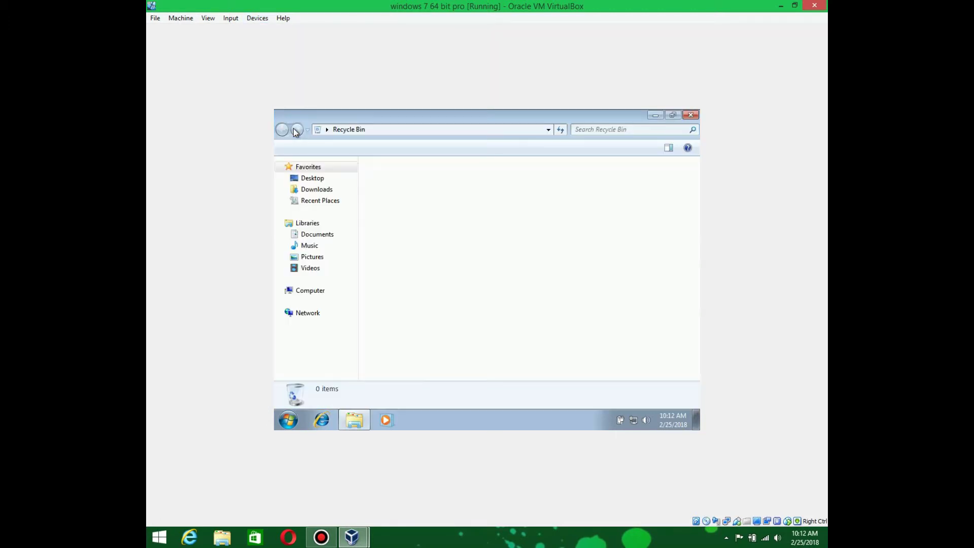
left_click(338, 292)
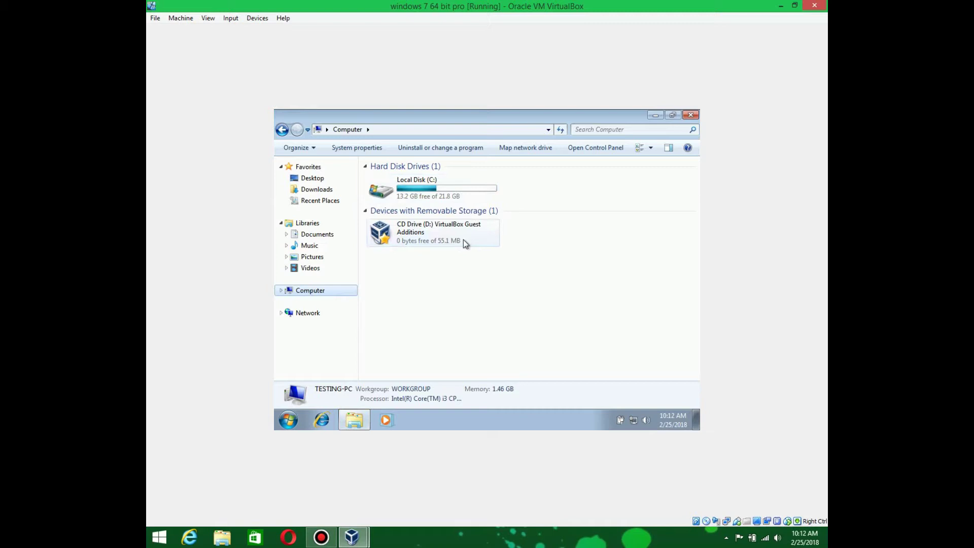
double_click(450, 236)
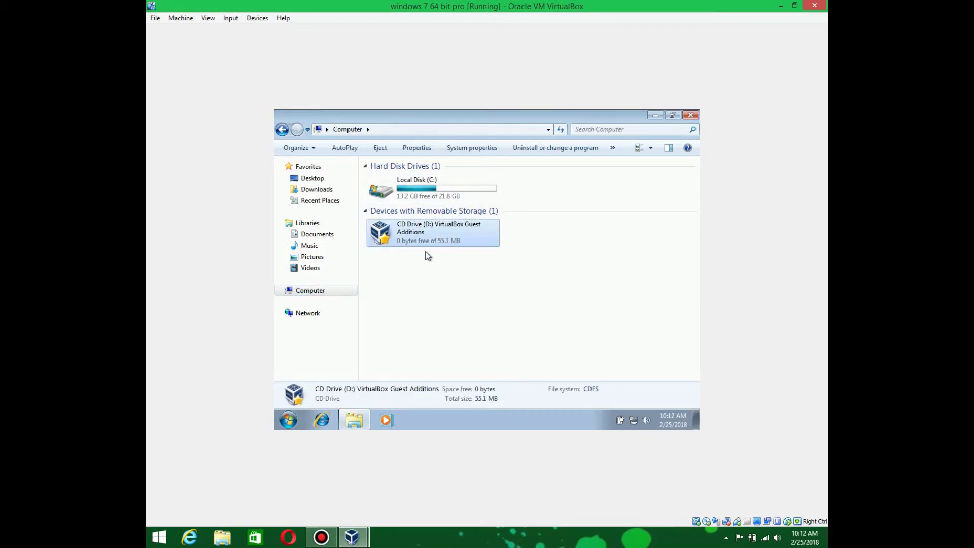
left_click(533, 274)
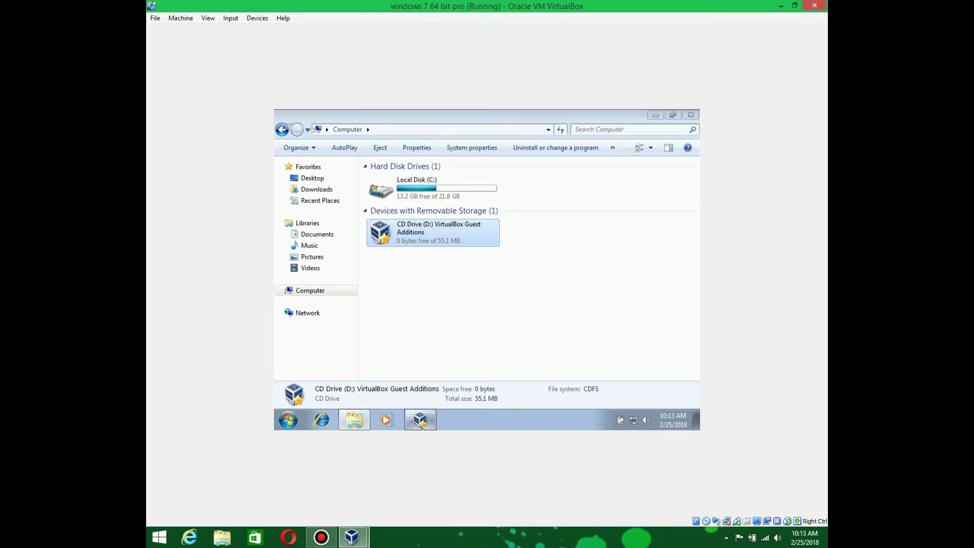
- Install Guest Additions 5.2.6 with the default location and components, approving the Oracle driver
left_click(561, 352)
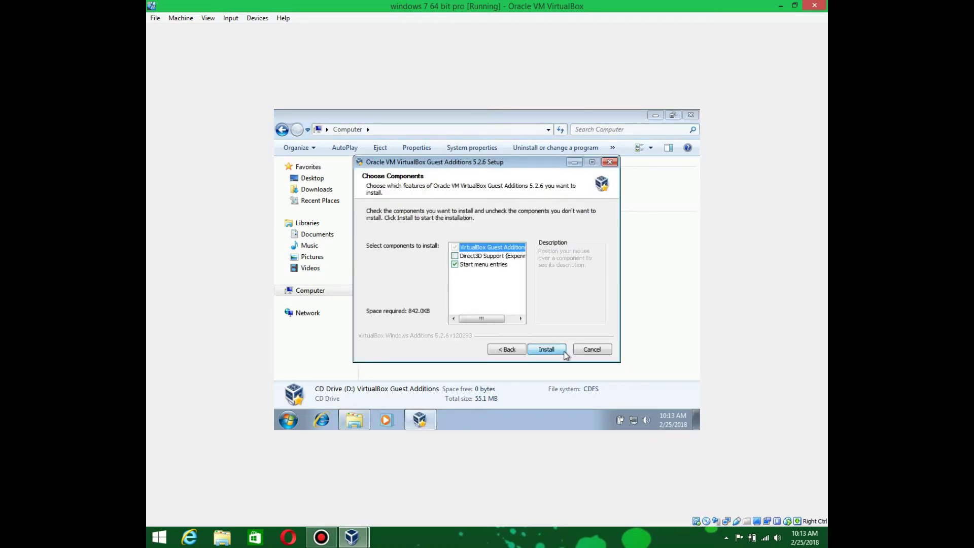
left_click(558, 348)
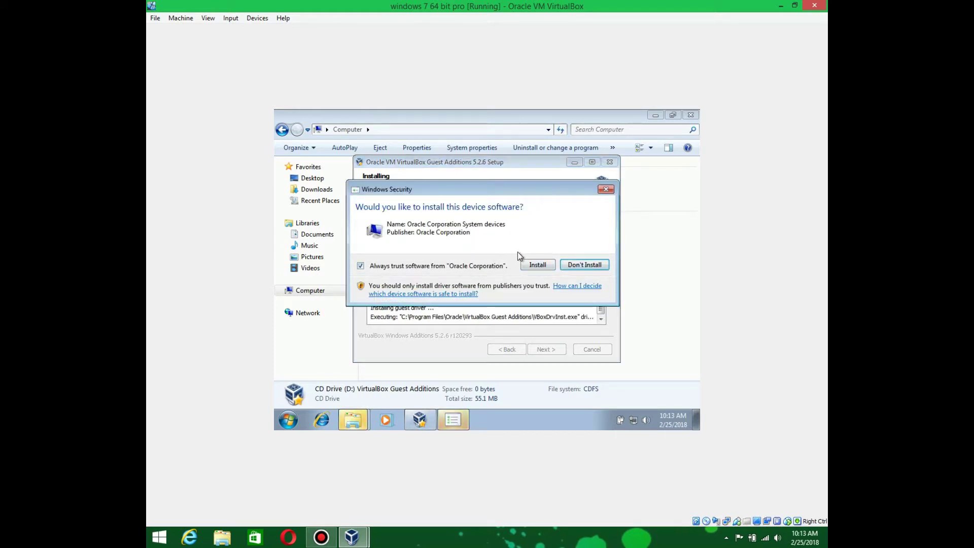
left_click(542, 264)
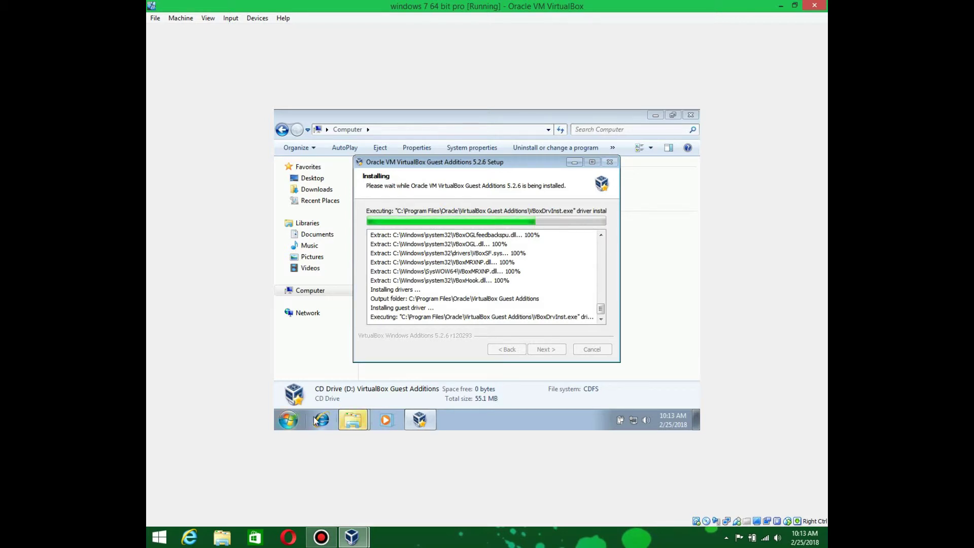
mouse_move(354, 420)
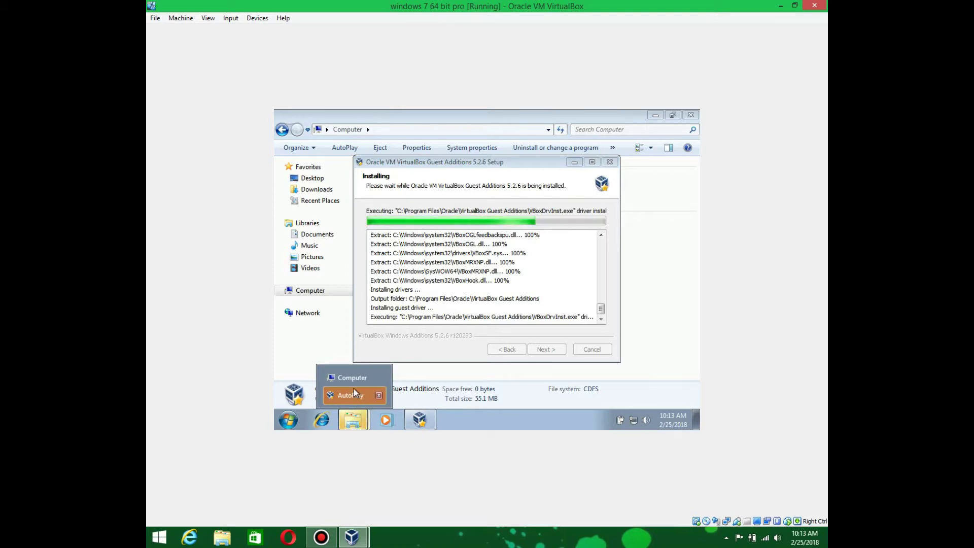
- Dismiss the AutoPlay window and close the Computer window while installation finishes
left_click(353, 394)
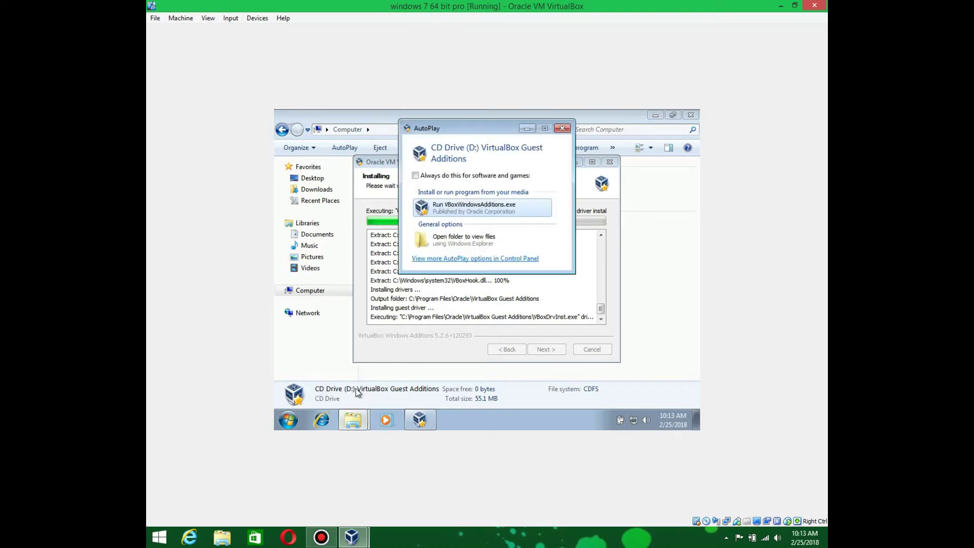
left_click(563, 127)
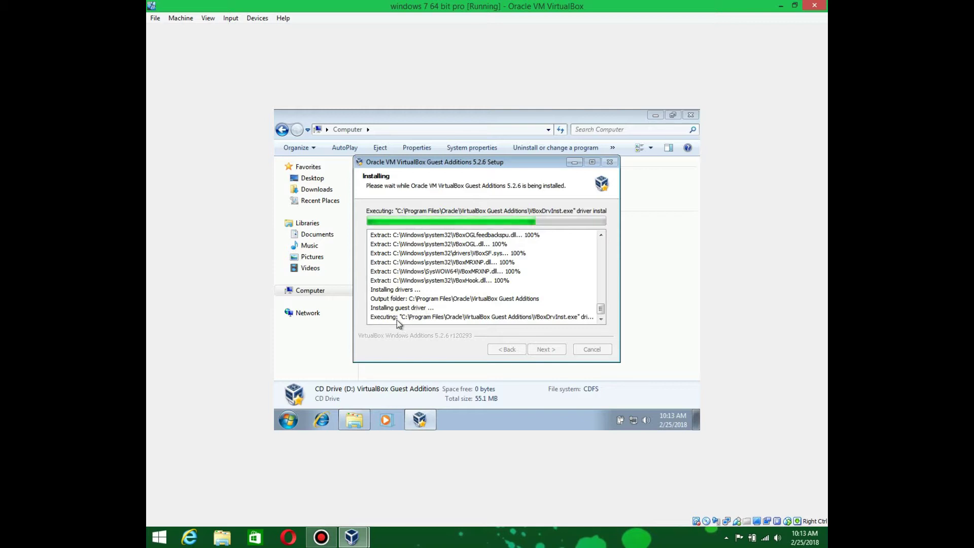
left_click(690, 114)
left_click_drag(689, 115, 570, 202)
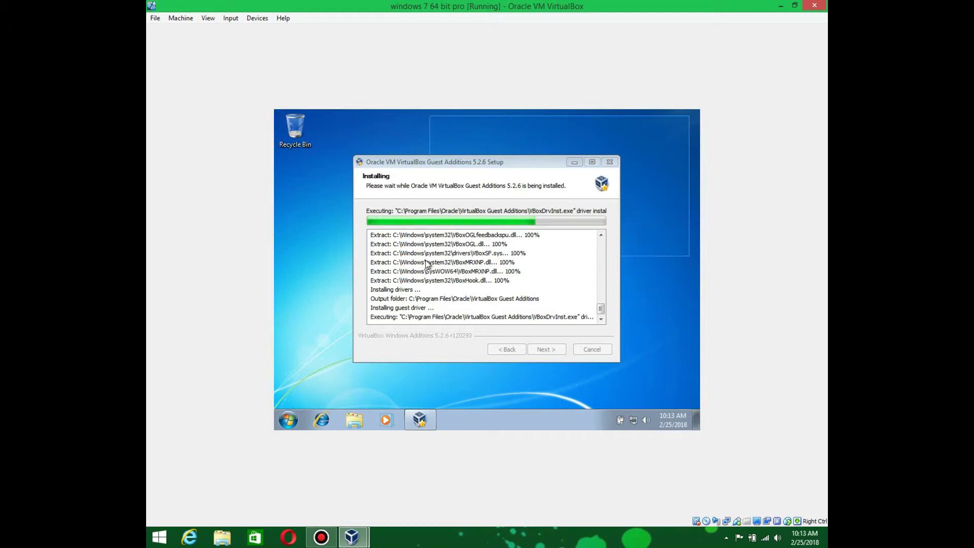
left_click_drag(429, 260, 333, 396)
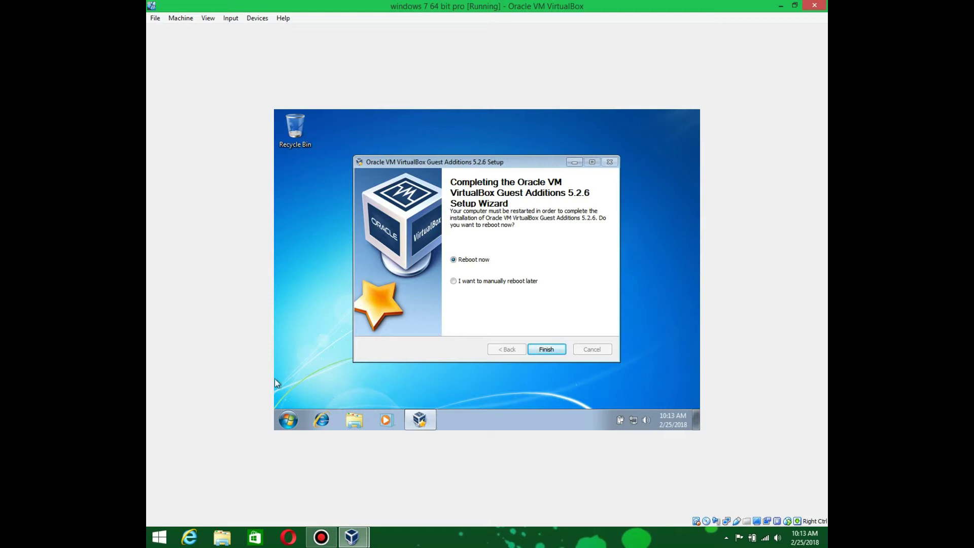
- Finish the Guest Additions 5.2.6 setup with 'Reboot now' selected
left_click(545, 351)
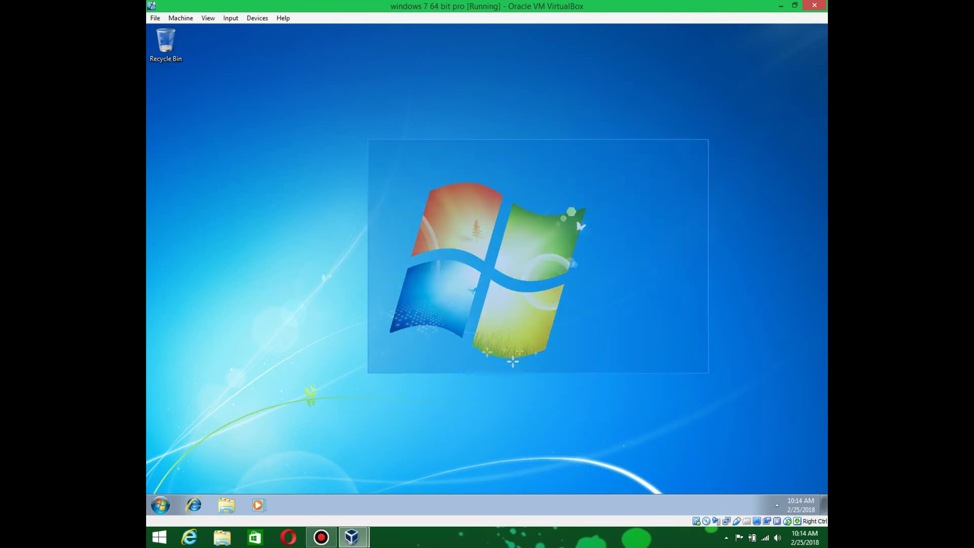
mouse_move(731, 380)
left_mouse_down()
mouse_move(255, 146)
mouse_move(505, 328)
left_mouse_up()
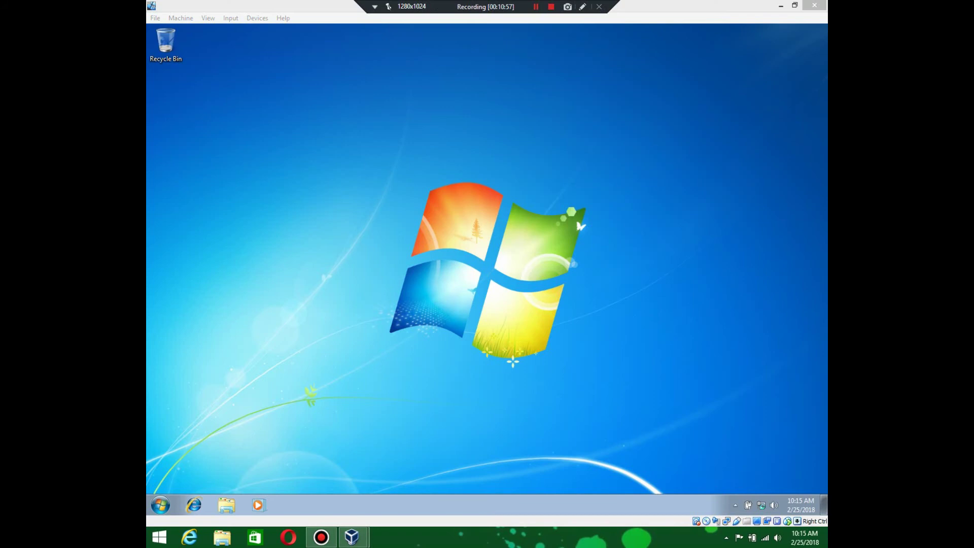
key("XF86AudioLowerVolume")
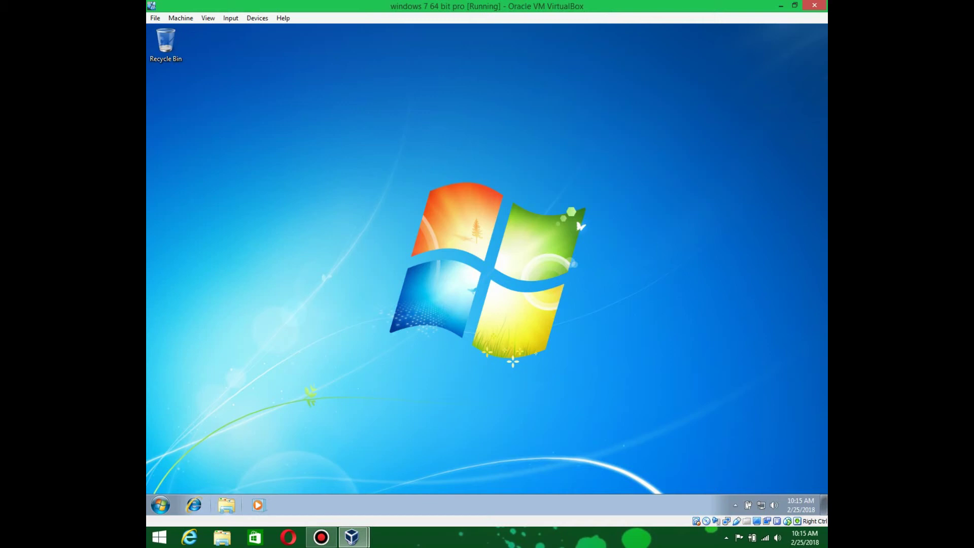
left_click(226, 505)
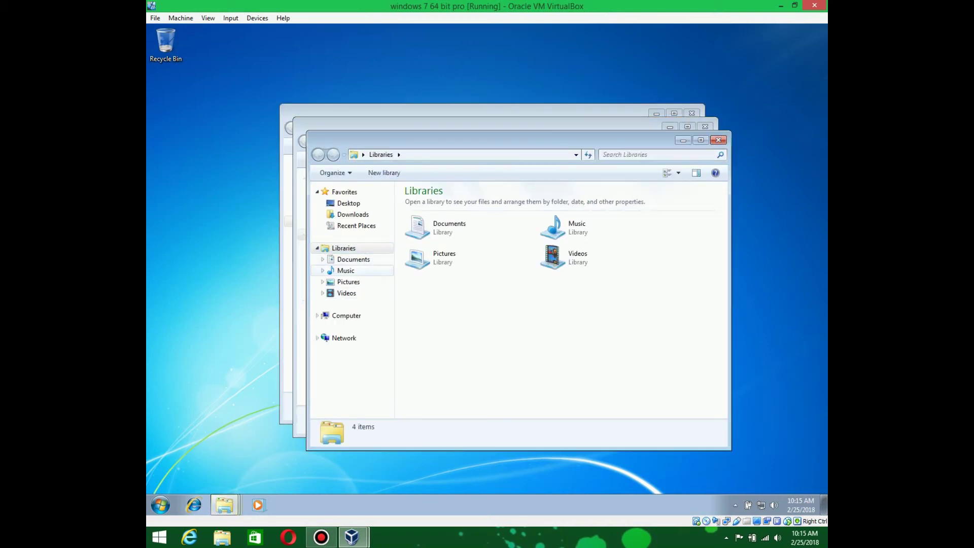
left_click(346, 270)
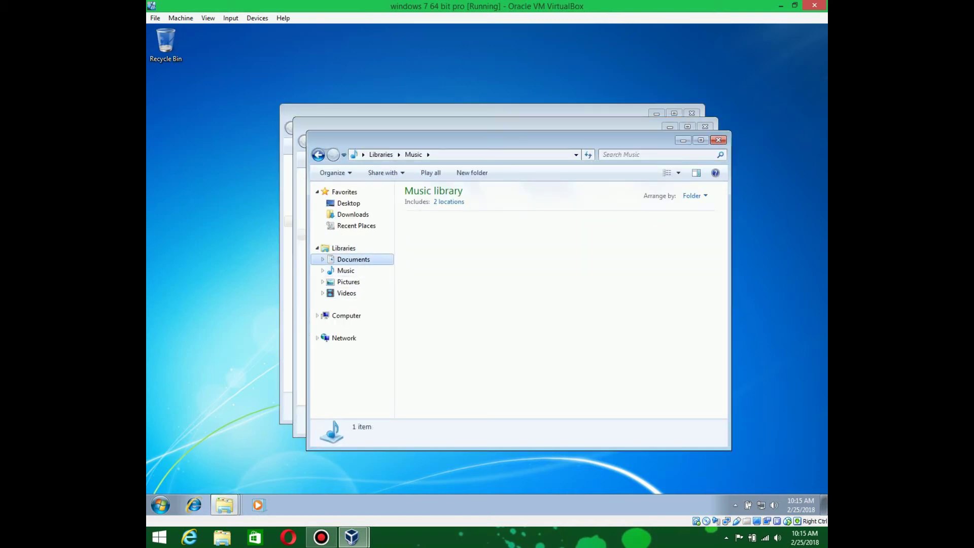
left_click(349, 282)
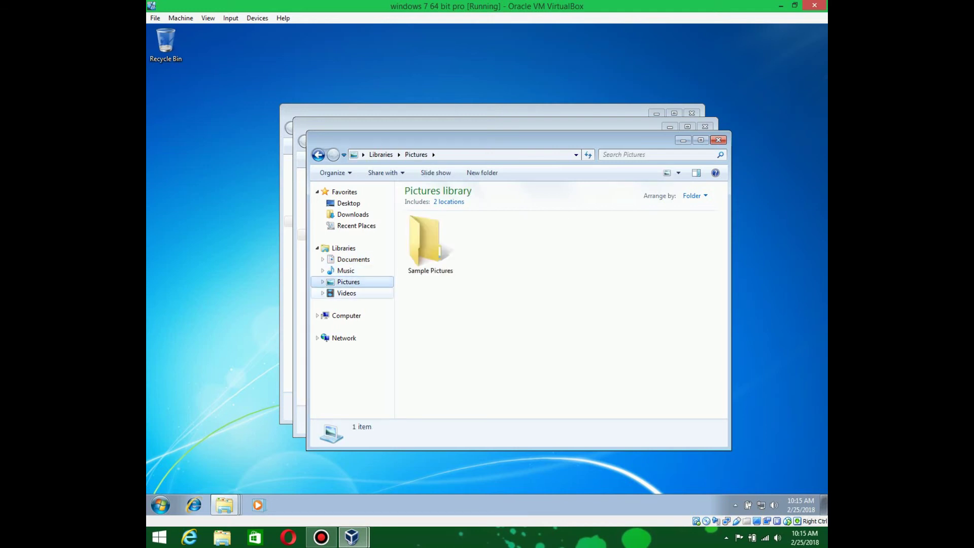
left_click(719, 141)
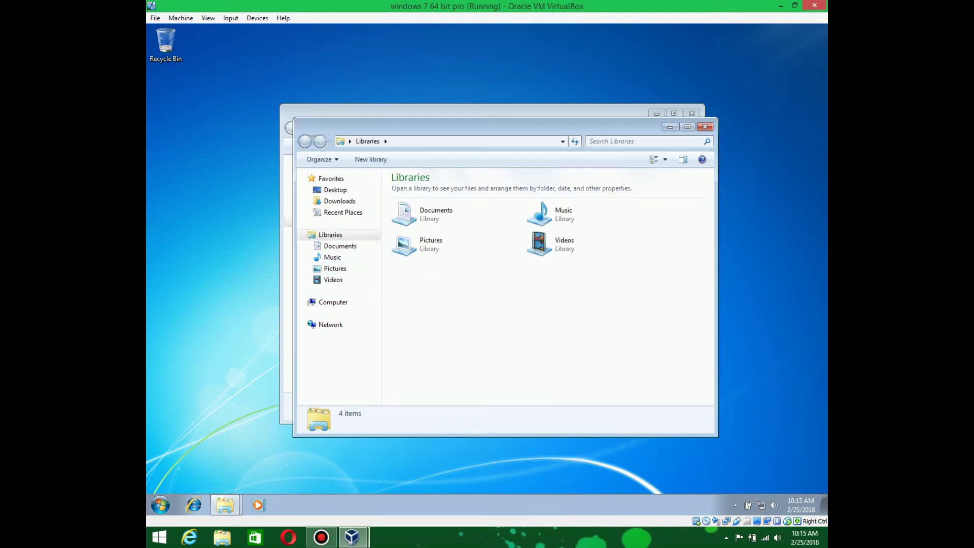
left_click(692, 112)
left_click_drag(710, 104, 374, 347)
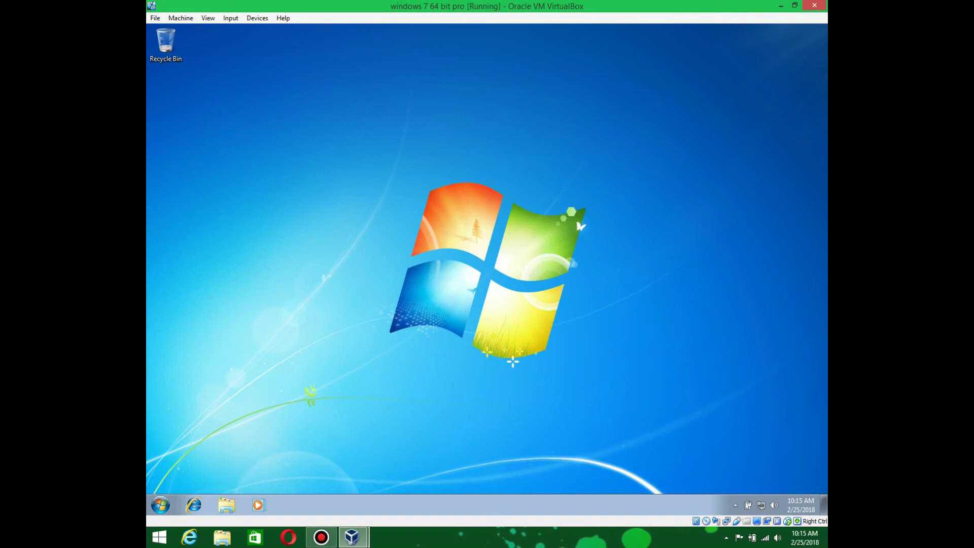
- Apply the Characters theme in Personalization and launch the transparency and Aero effects troubleshooter
right_click(486, 315)
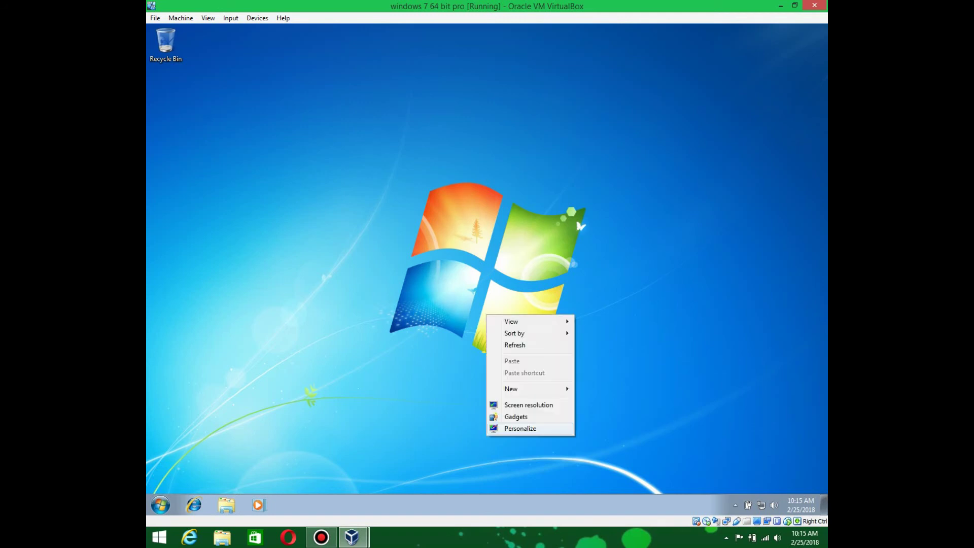
left_click(525, 428)
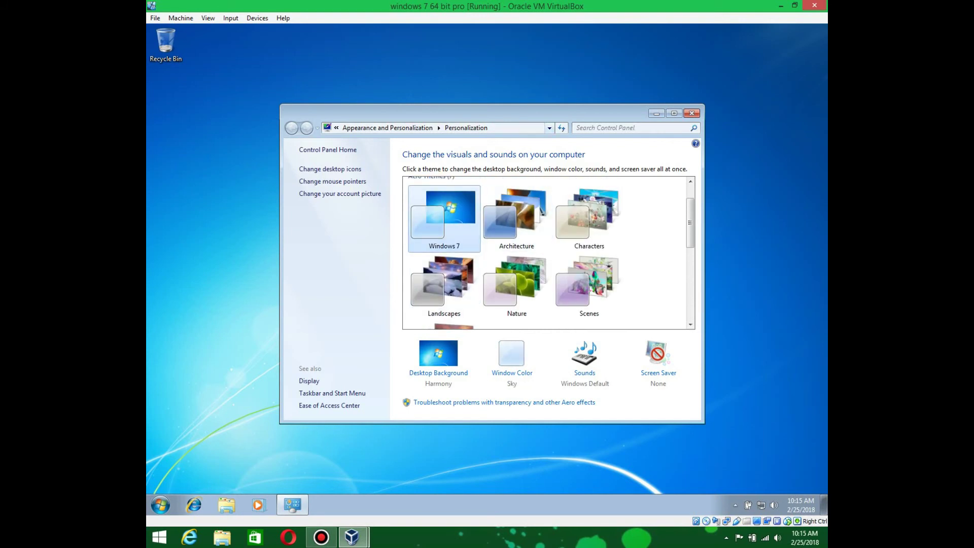
left_click(525, 216)
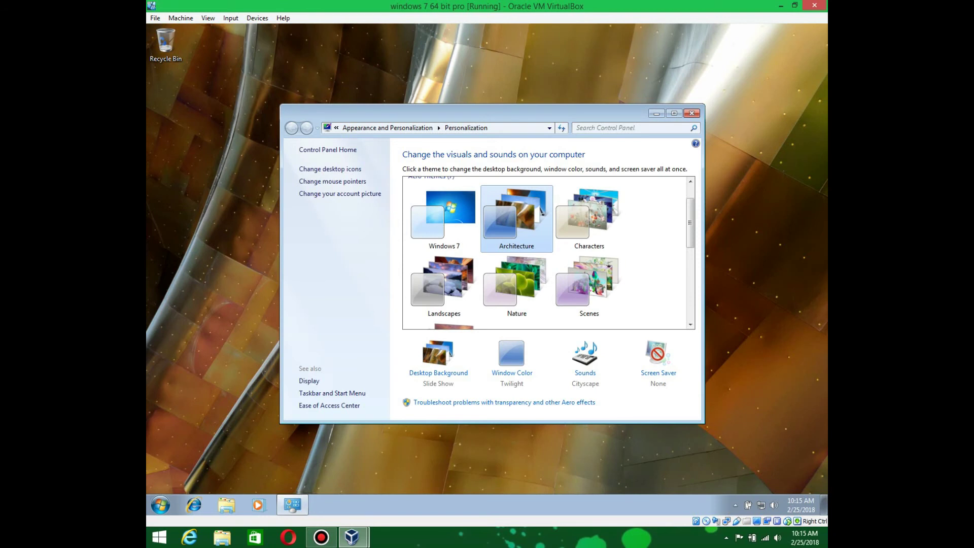
left_click(589, 217)
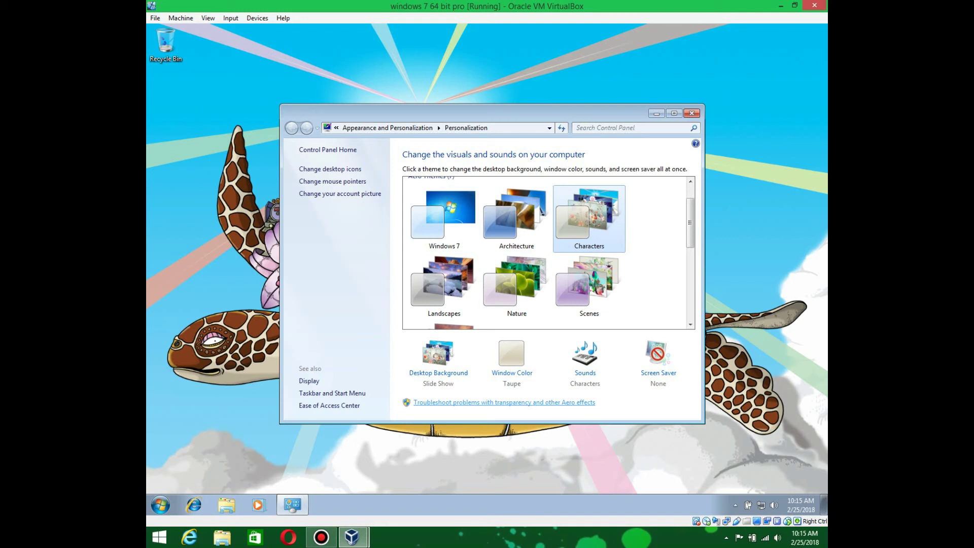
left_click(502, 402)
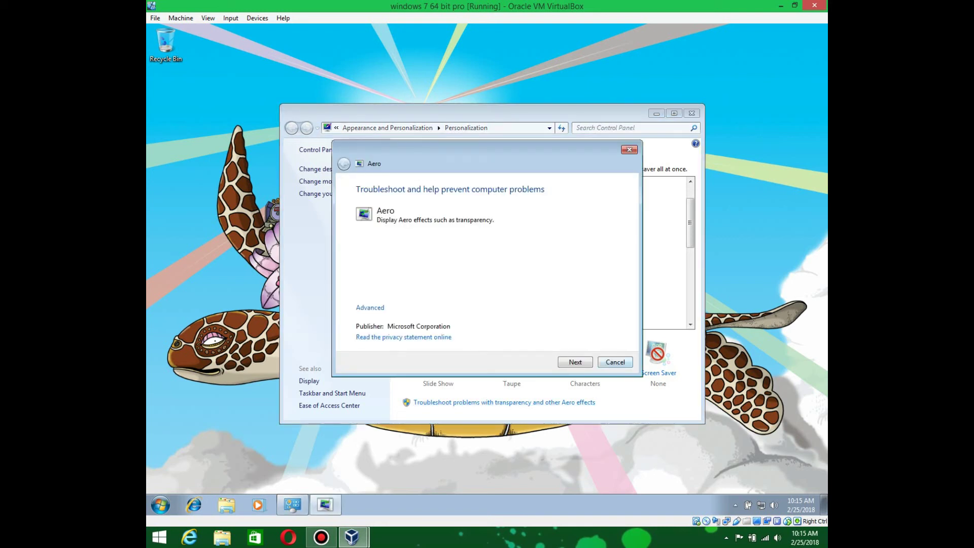
- Start Aero detection and set Performance visual effects to 'Adjust for best appearance'
left_click(576, 361)
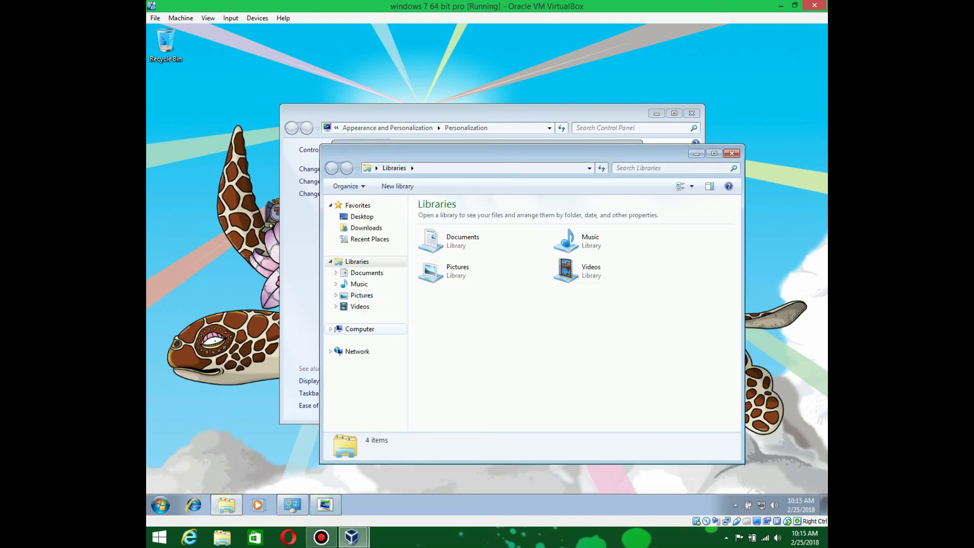
right_click(381, 327)
left_click(414, 446)
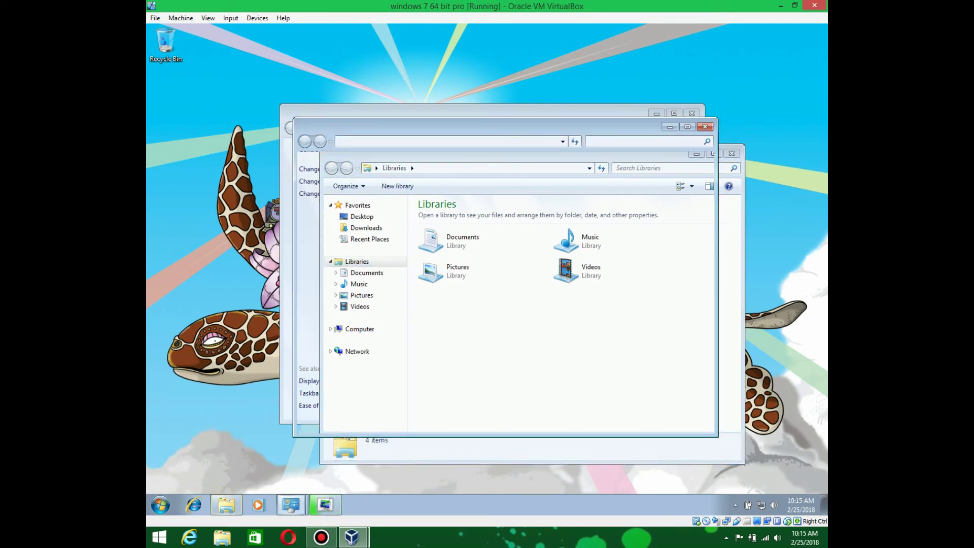
left_click(349, 221)
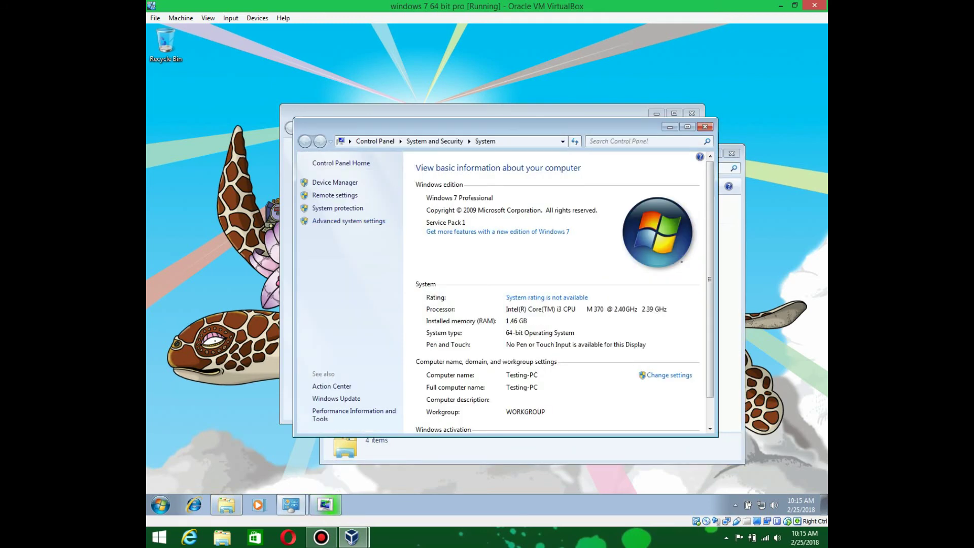
left_click(422, 202)
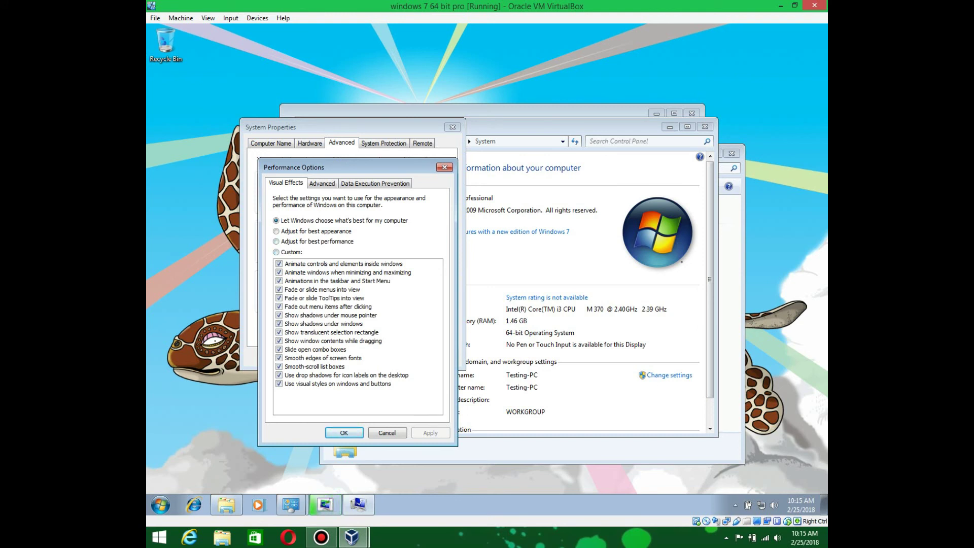
left_click(277, 231)
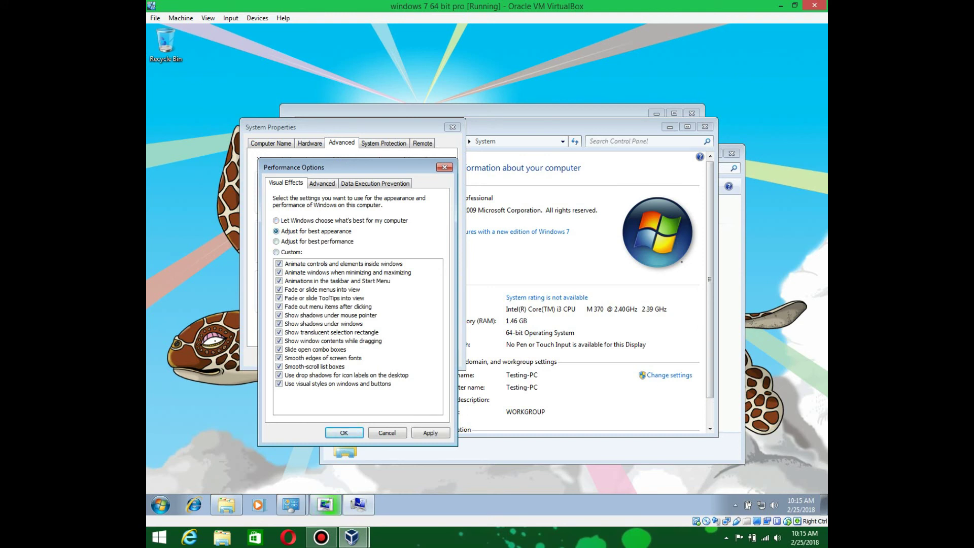
key("Return")
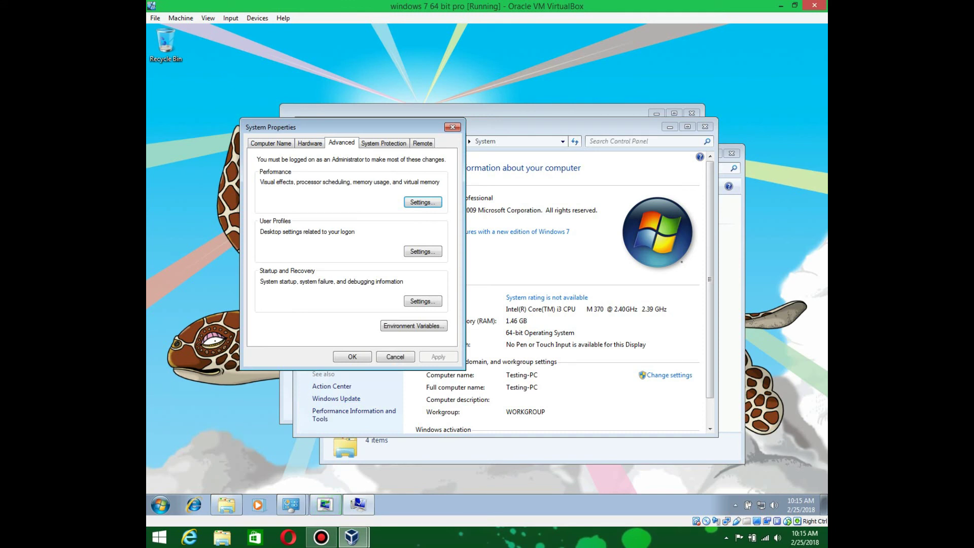
- Close the system windows and resume the Aero troubleshooter to its video-driver finding
key("Return")
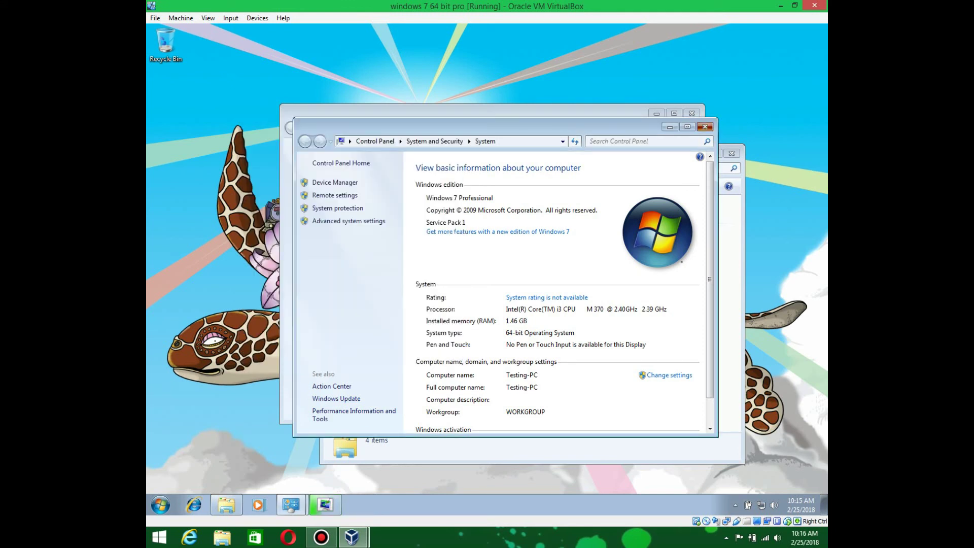
key("alt+F4")
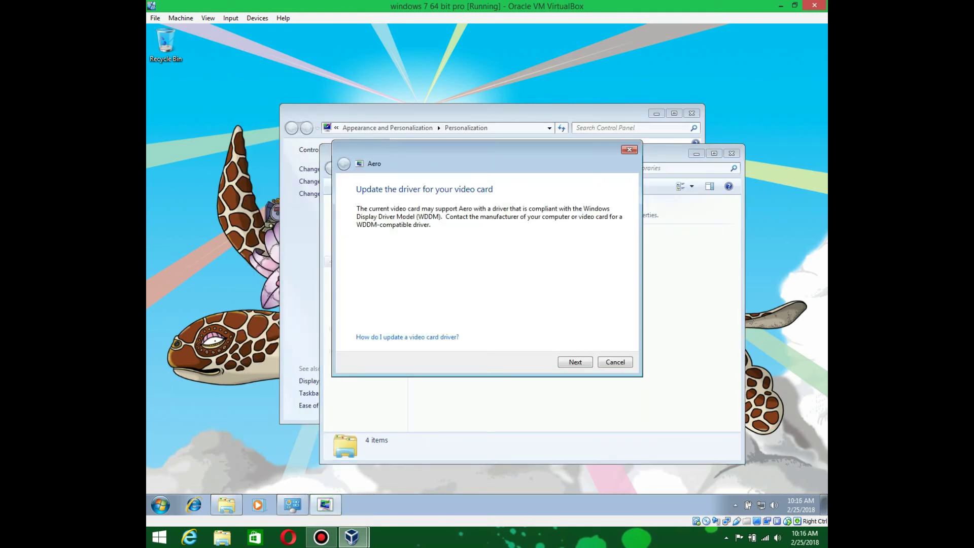
key("Return")
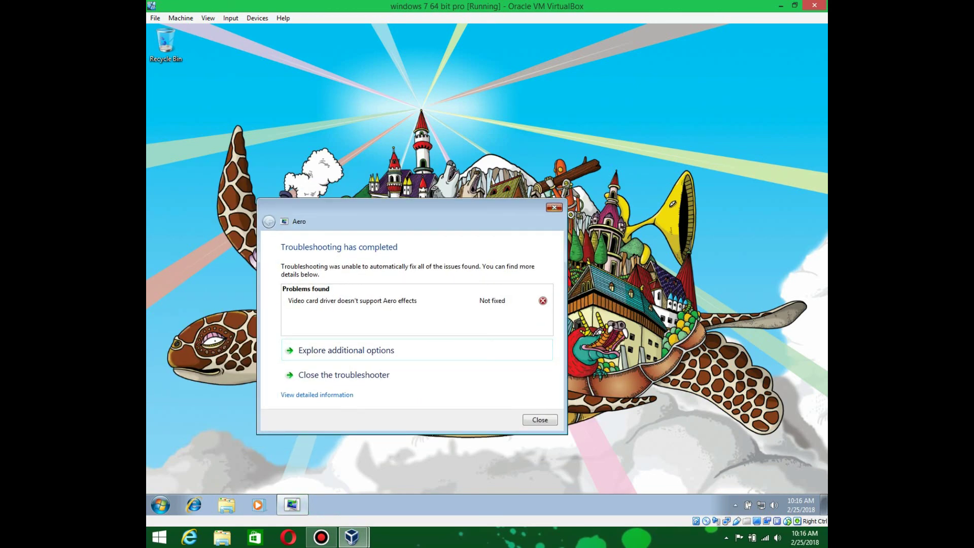
- Close the Aero troubleshooter and open the Start menu, dismissing and reopening it once
left_click(555, 207)
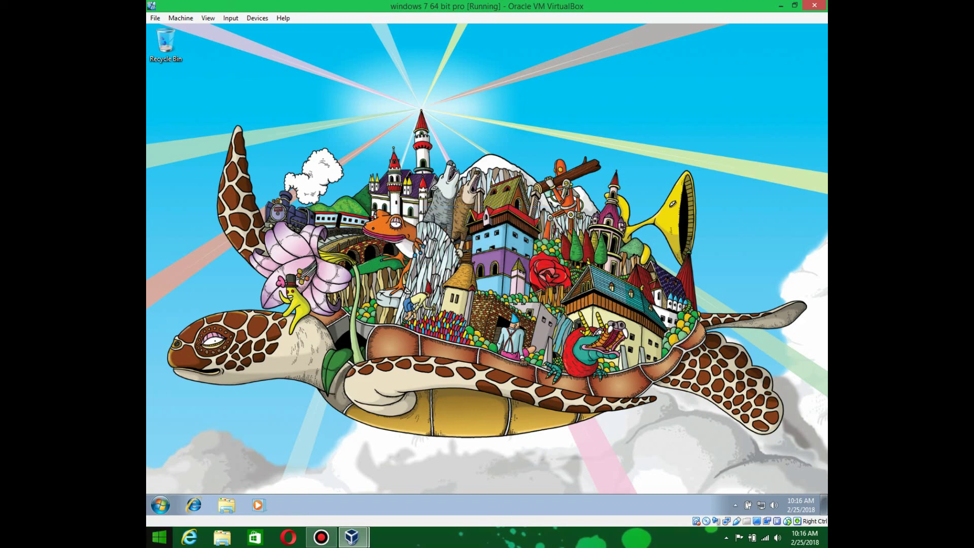
left_click(160, 505)
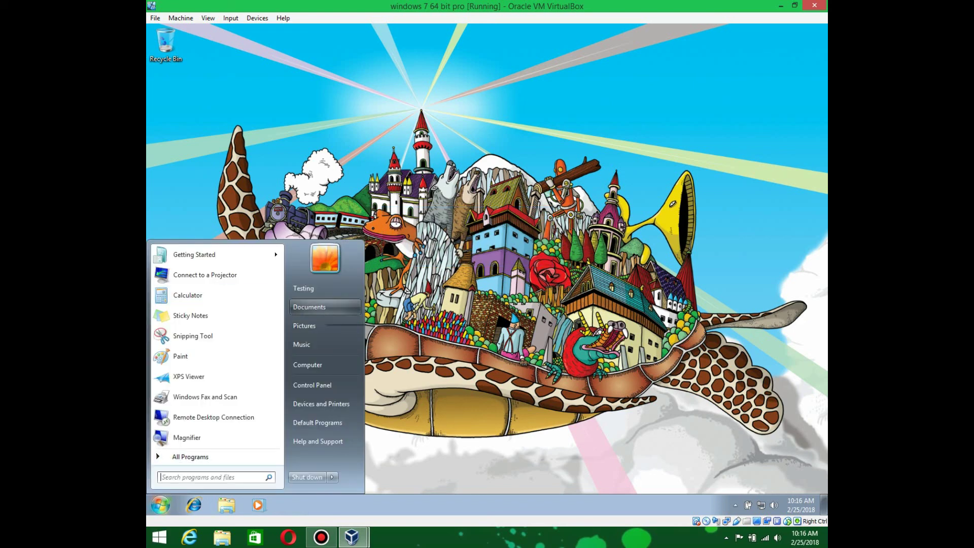
left_click(329, 185)
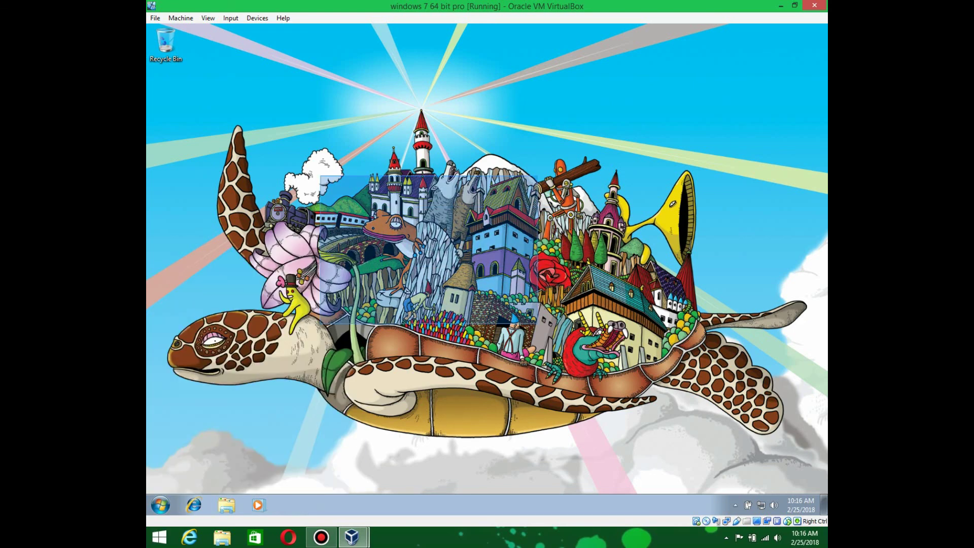
left_click(160, 505)
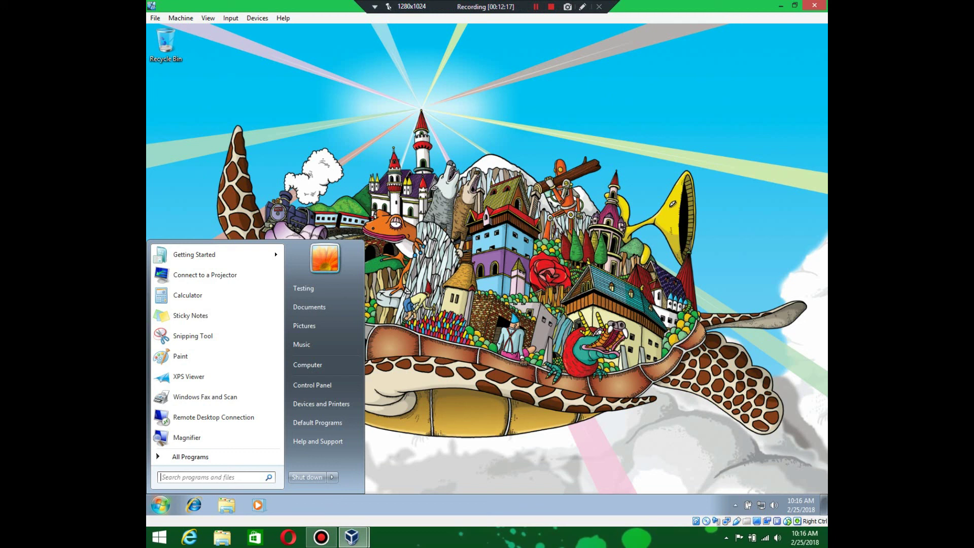
key("shift+F12")
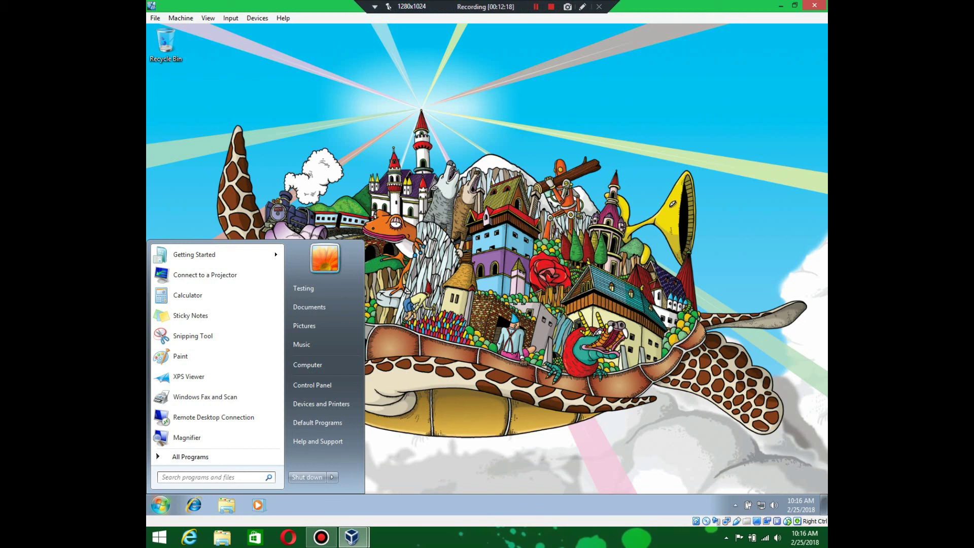